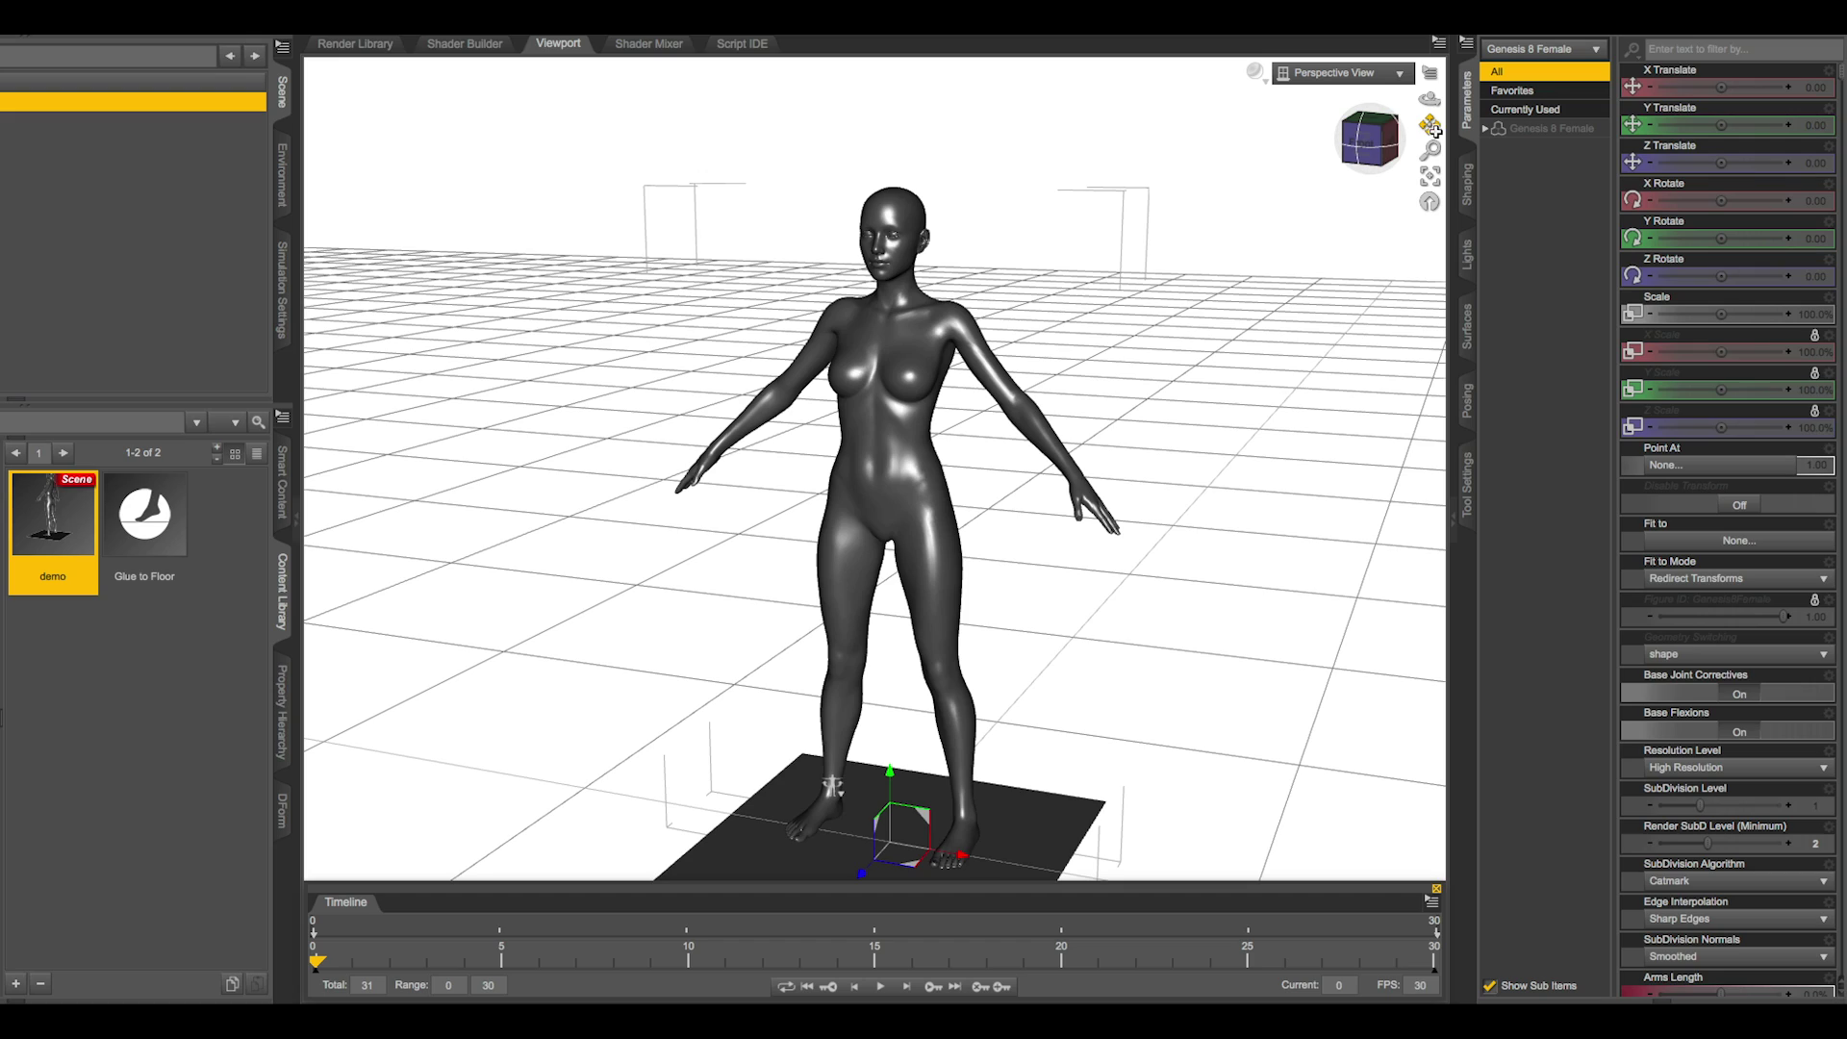
- Inspect the figure's animation around frame 18 from its right side, then launch Glue to Floor
{"action": "left_click_drag", "start_coordinate": [1433, 127], "coordinate": [1433, 86]}
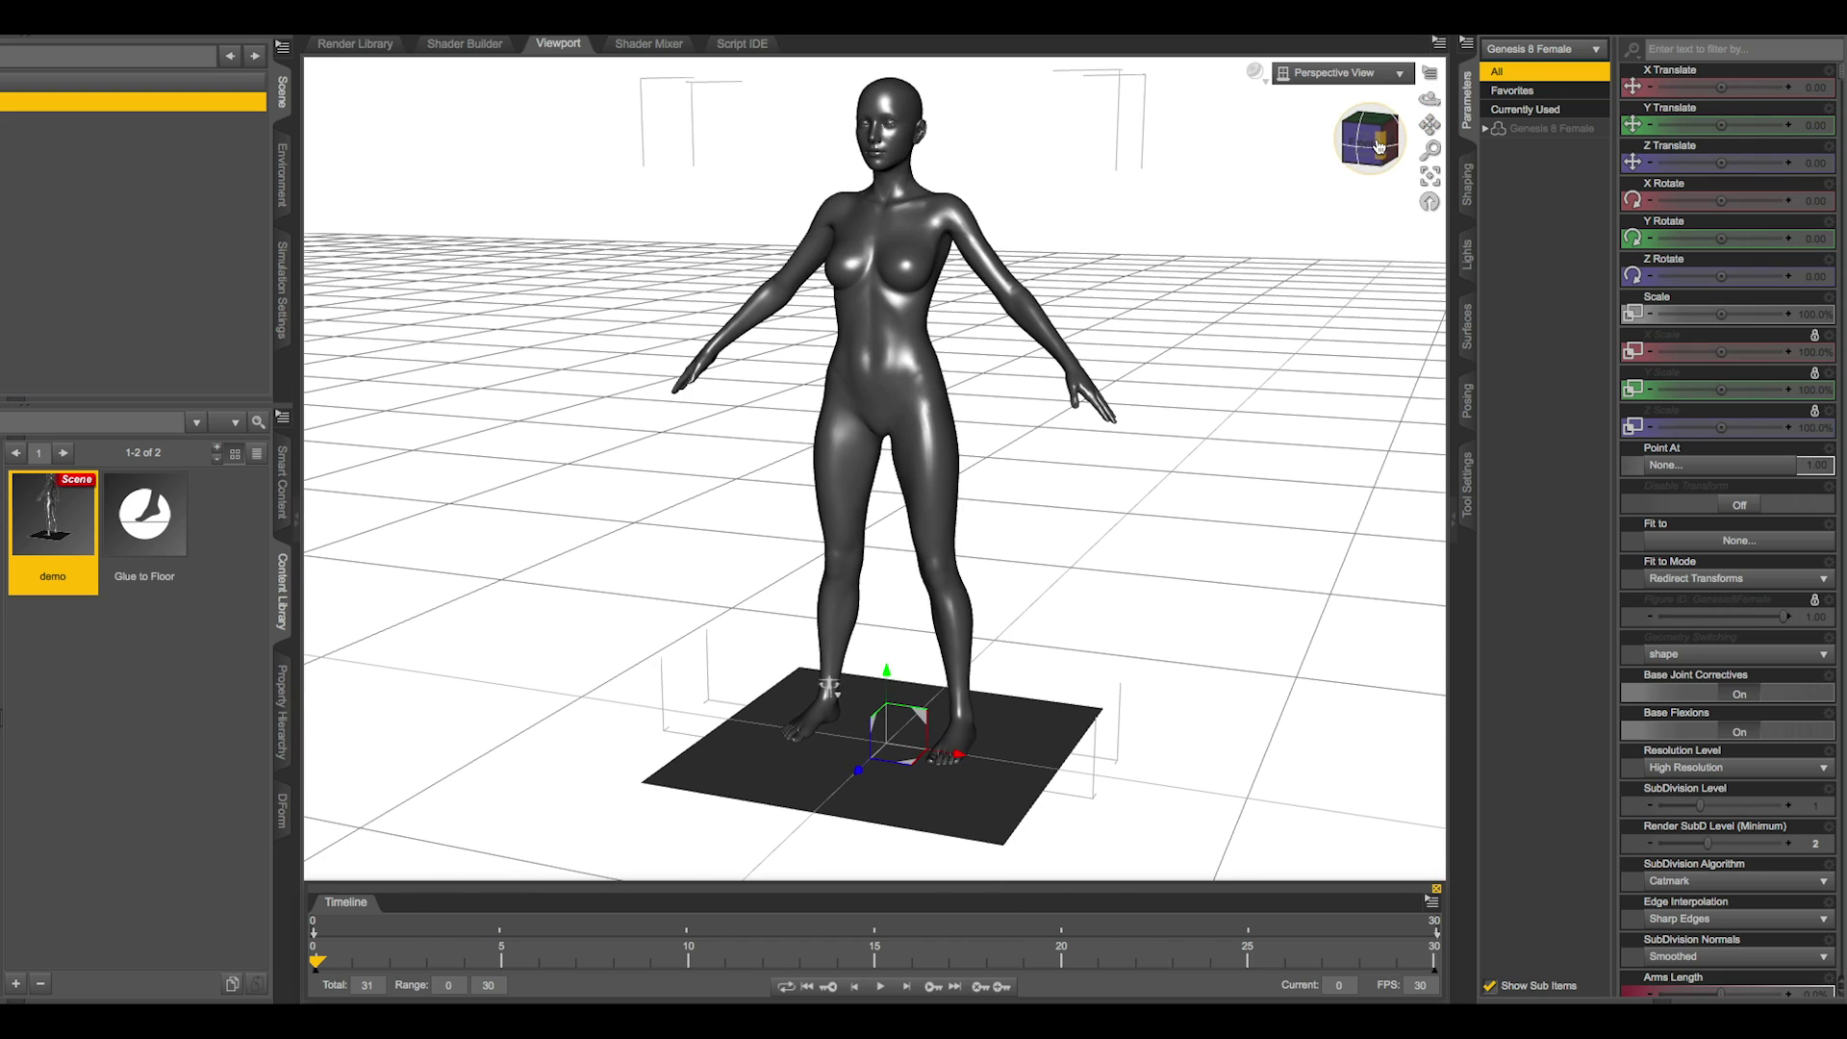
{"action": "left_click_drag", "start_coordinate": [1379, 146], "coordinate": [1261, 152]}
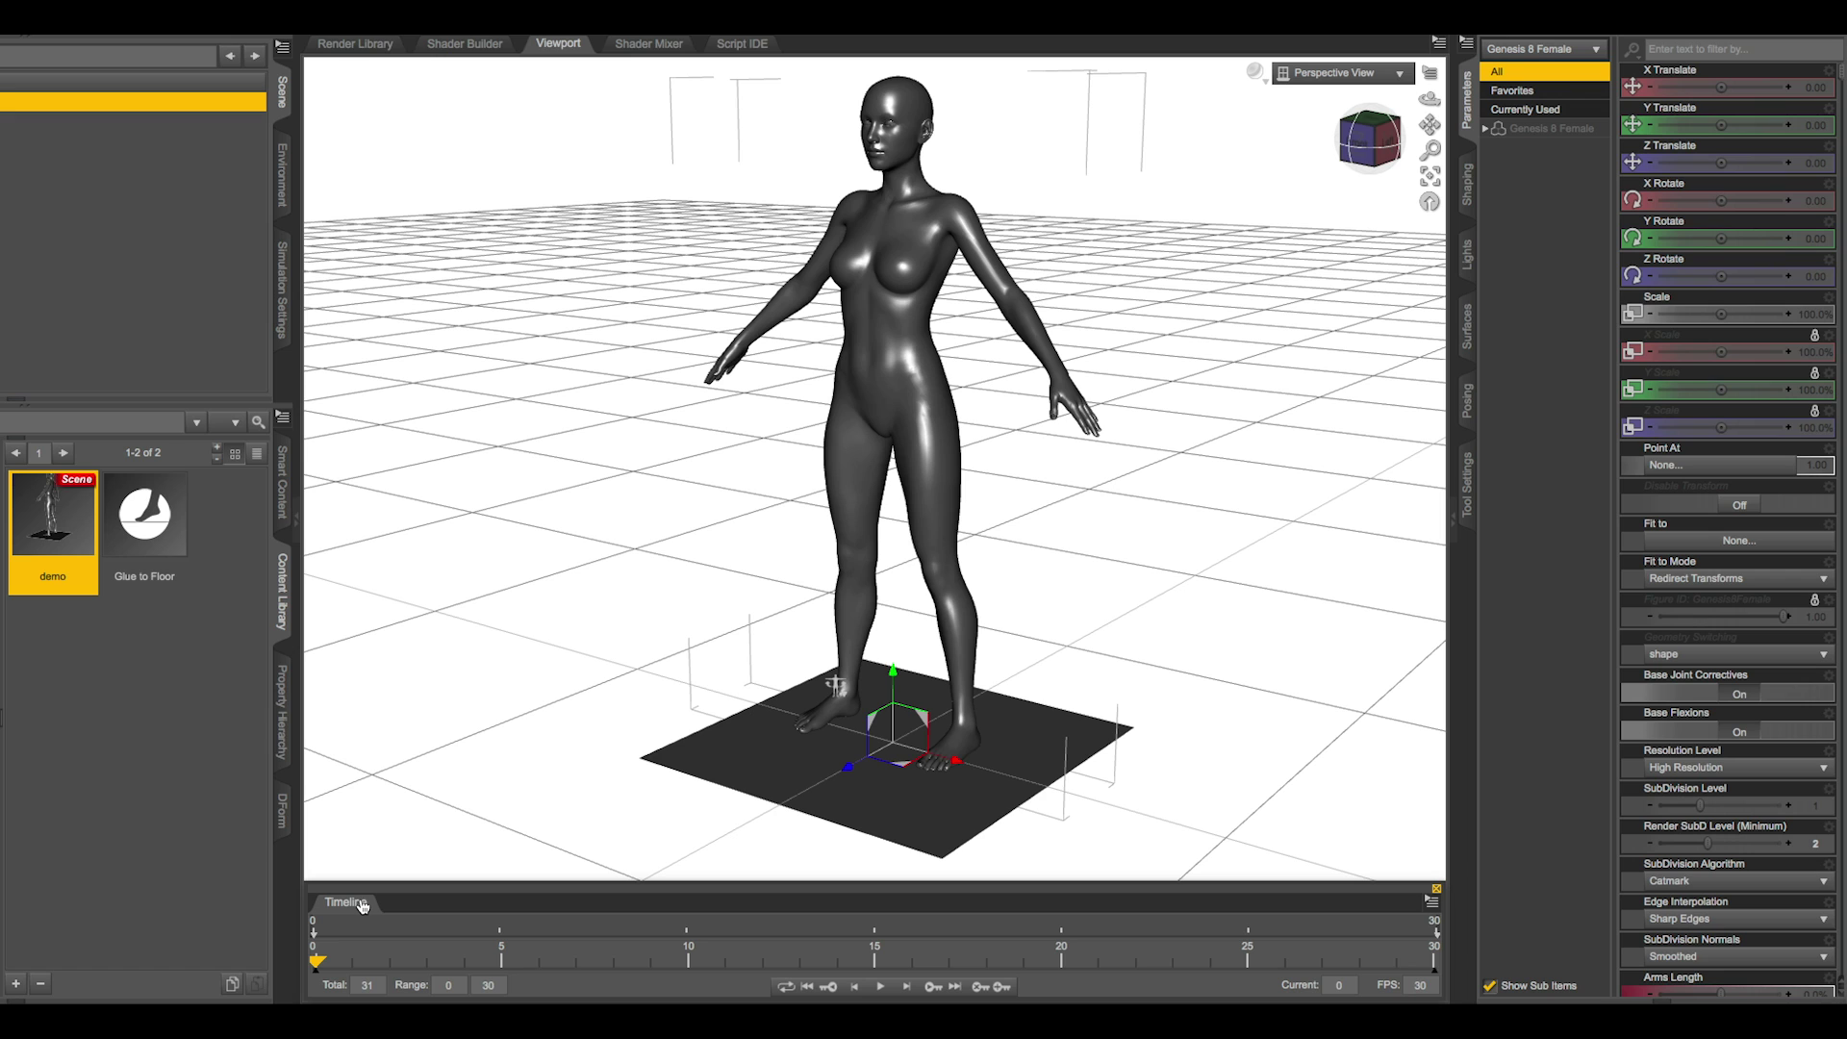
{"action": "left_click_drag", "start_coordinate": [320, 966], "coordinate": [232, 944]}
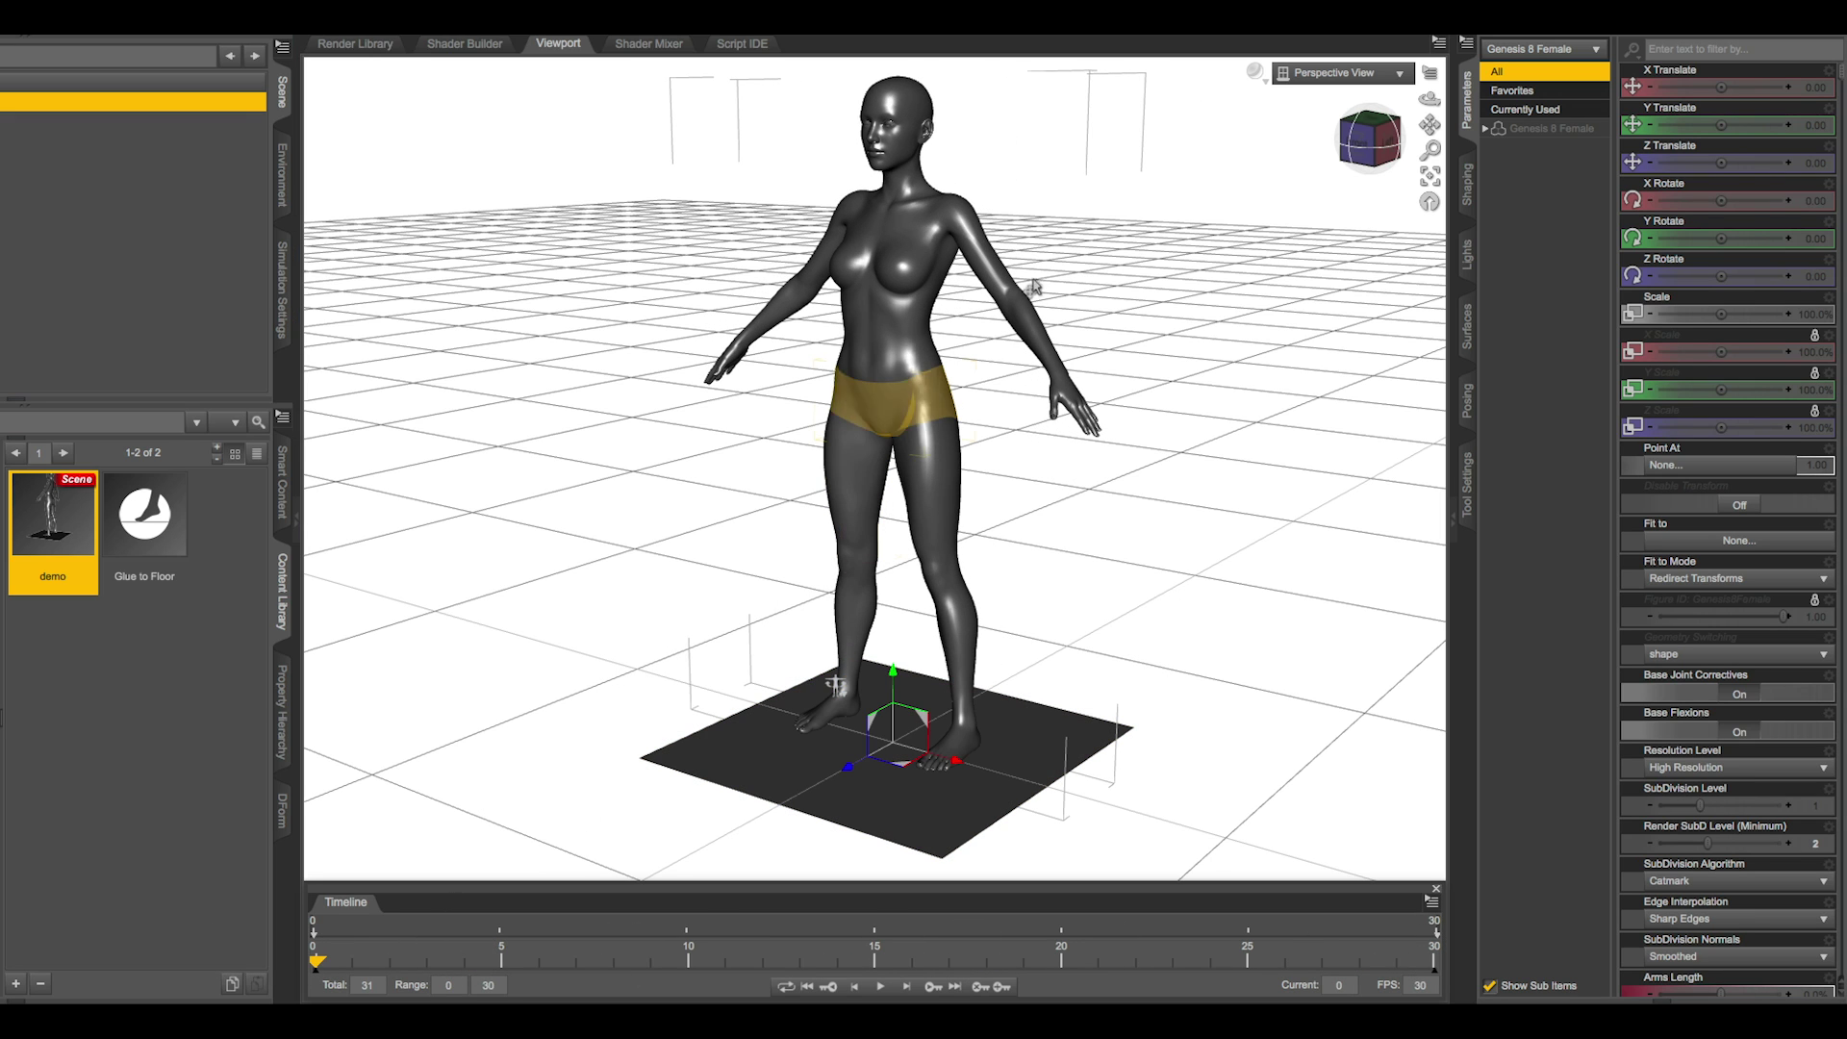
{"action": "left_click_drag", "start_coordinate": [1353, 156], "coordinate": [1068, 159]}
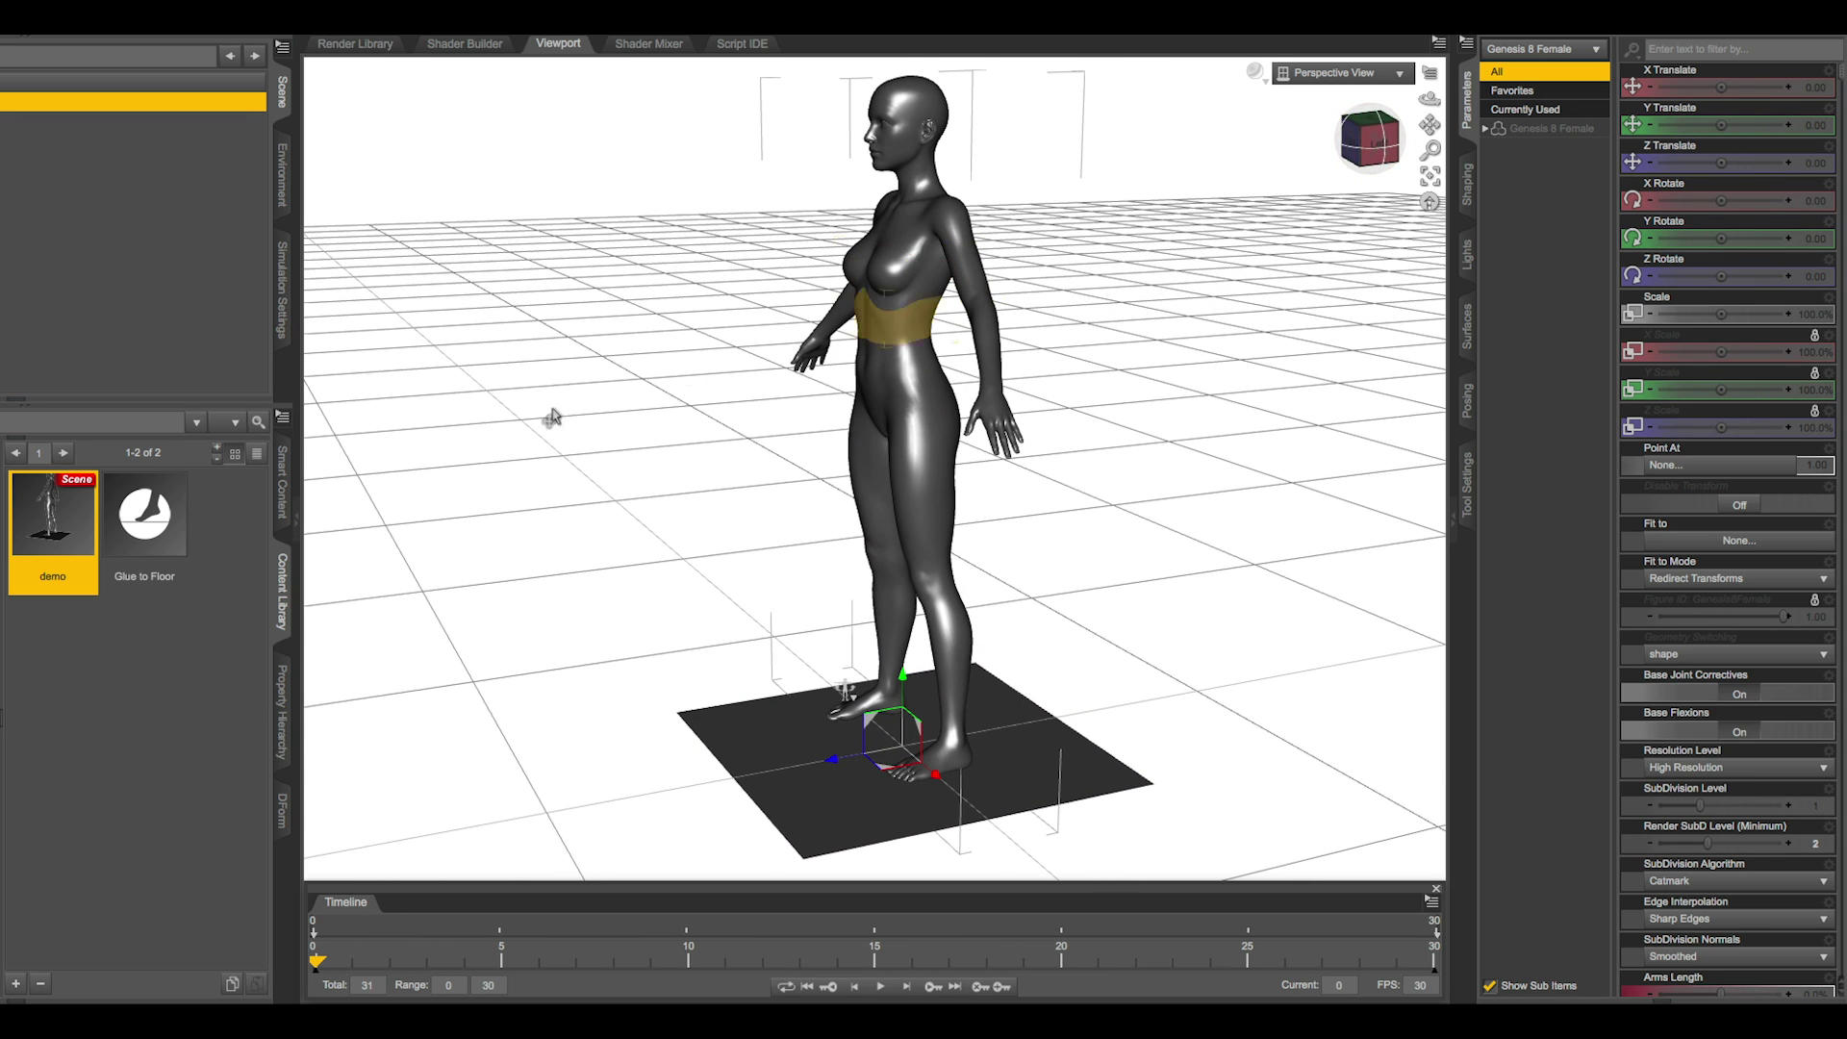
{"action": "double_click", "coordinate": [147, 533]}
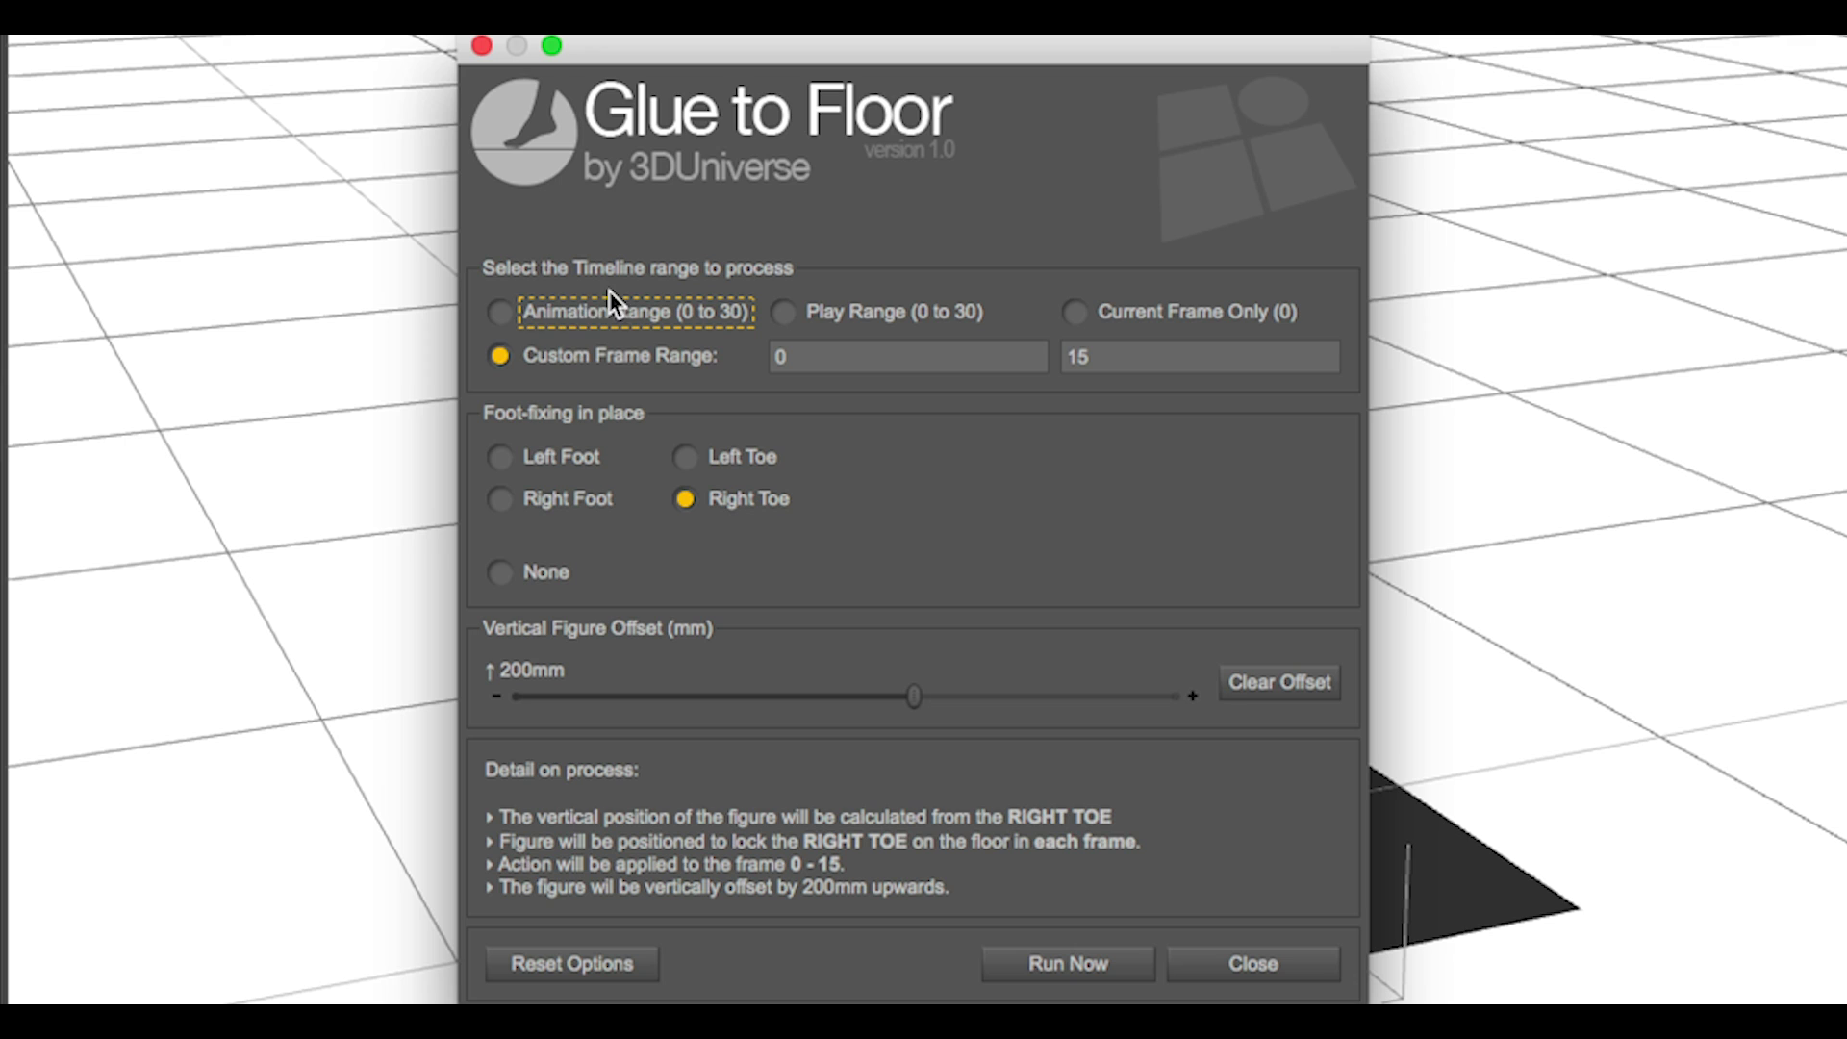
- Switch the processing range from Custom Frame Range to Animation Range (0 to 30)
{"action": "left_click", "coordinate": [500, 312]}
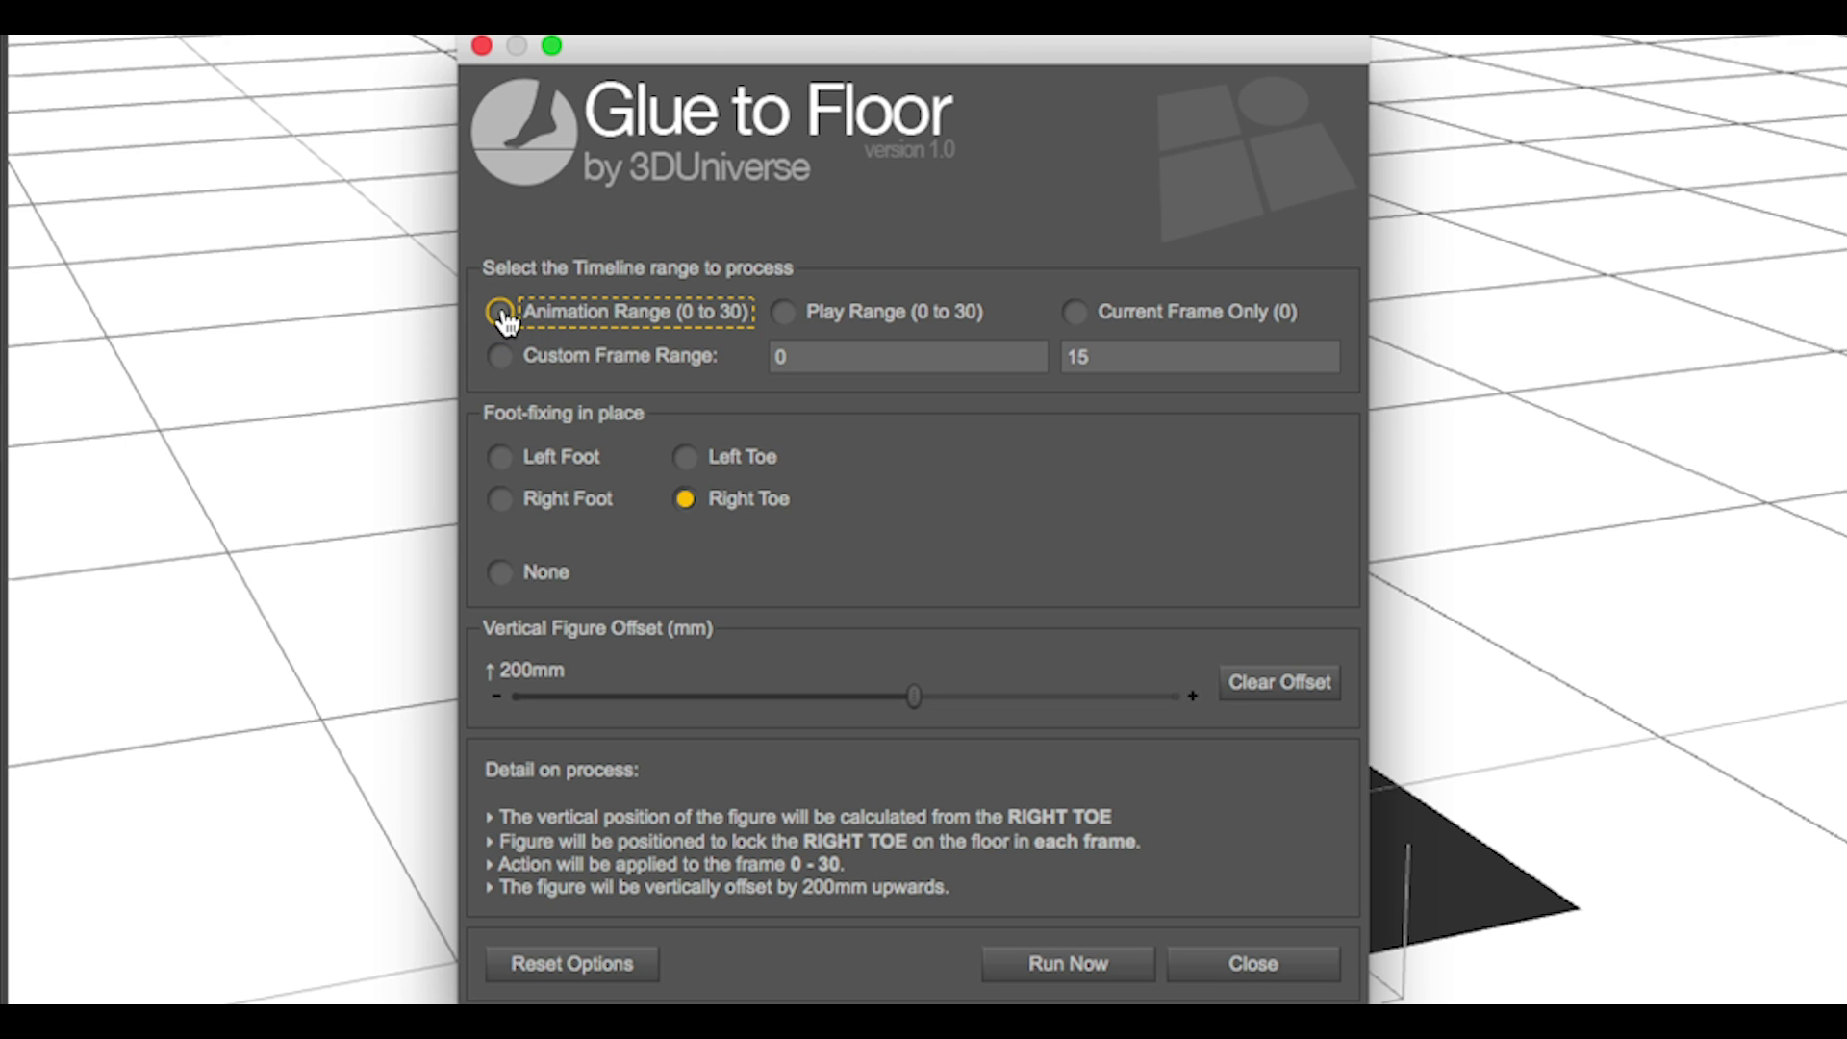
{"action": "left_click", "coordinate": [604, 297]}
- Set foot-fixing to None and clear the vertical figure offset after testing the slider
{"action": "left_click", "coordinate": [502, 575]}
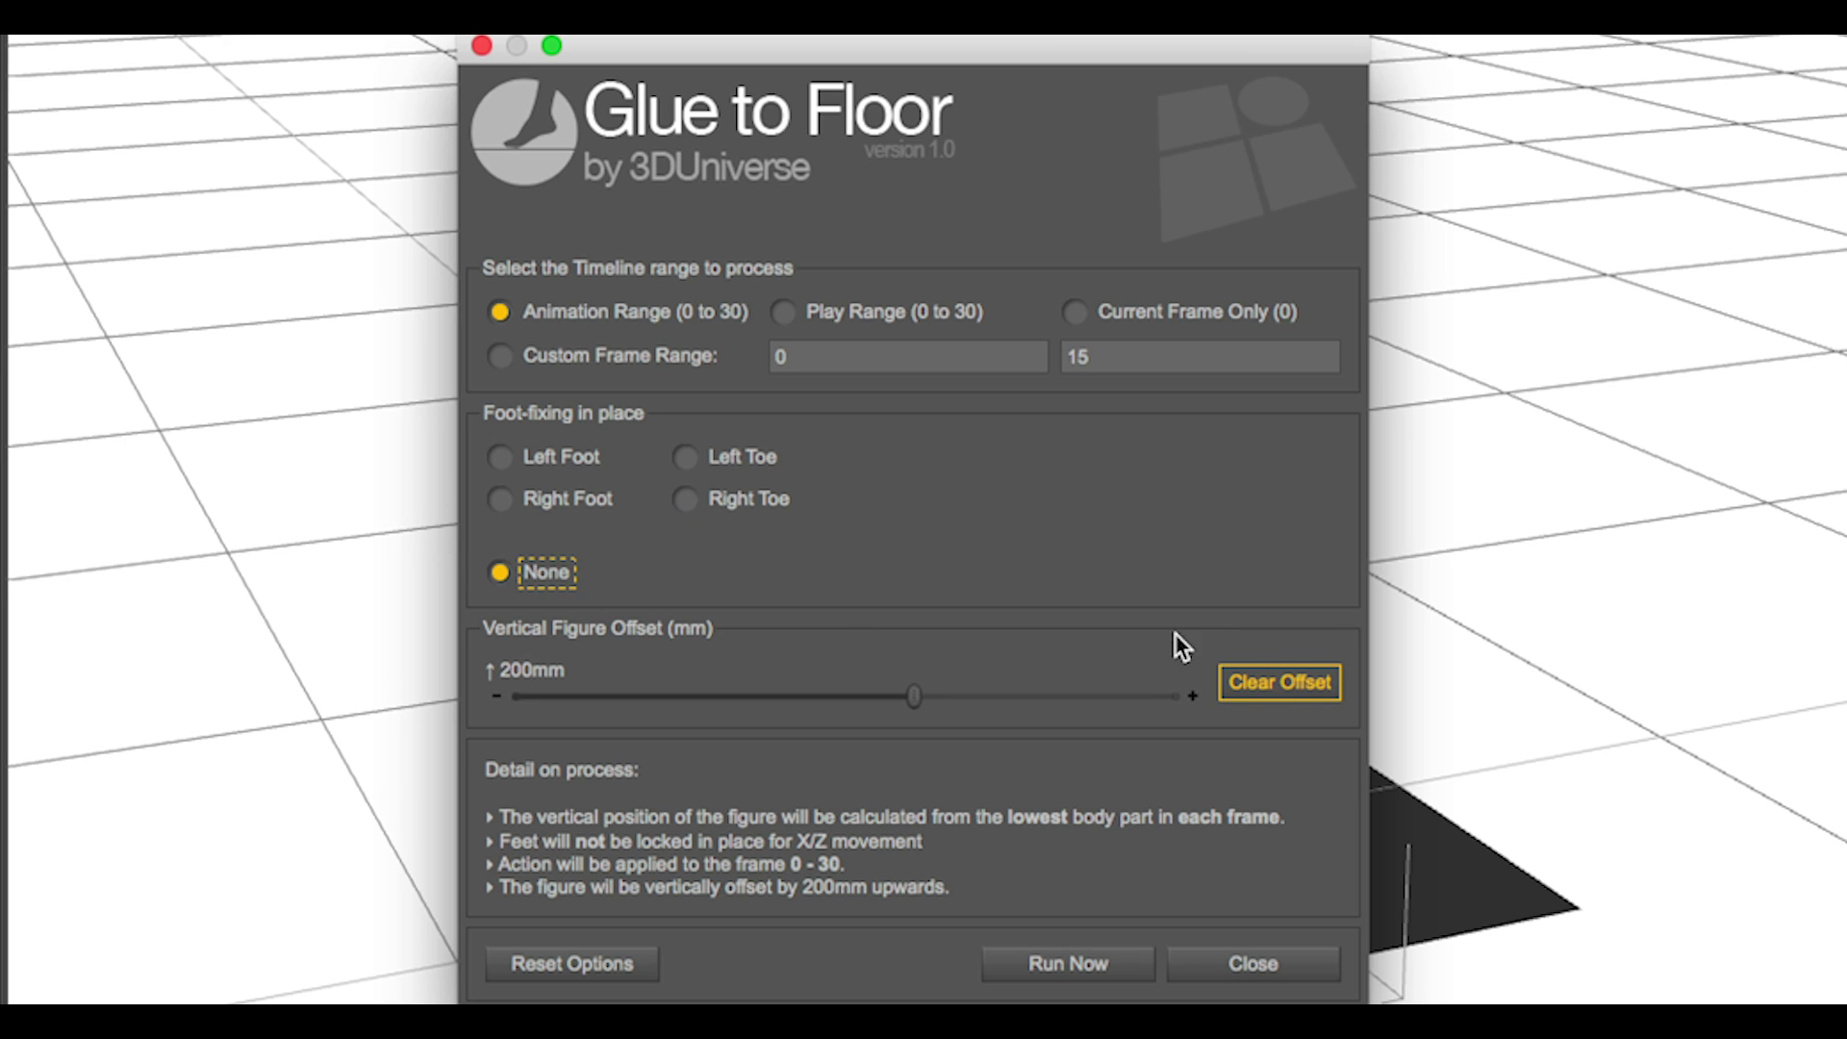
{"action": "left_click", "coordinate": [1278, 683]}
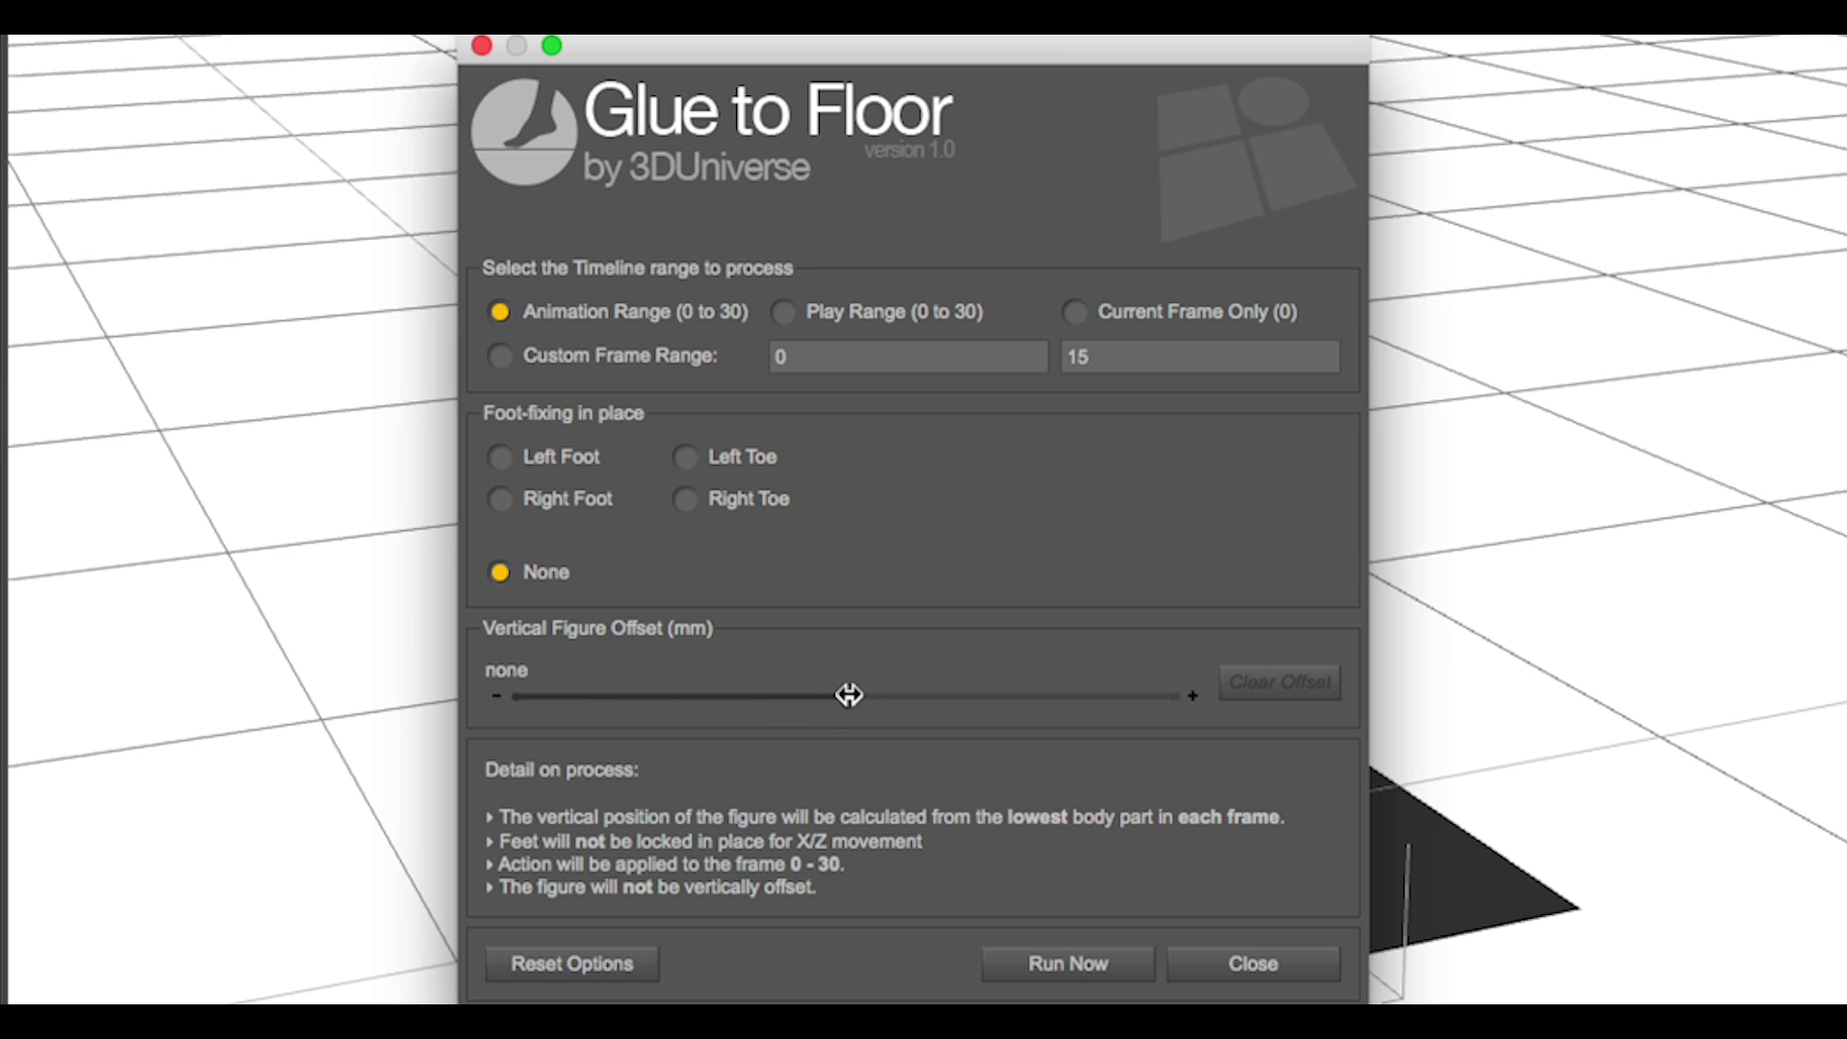
{"action": "left_click_drag", "start_coordinate": [846, 696], "coordinate": [664, 696]}
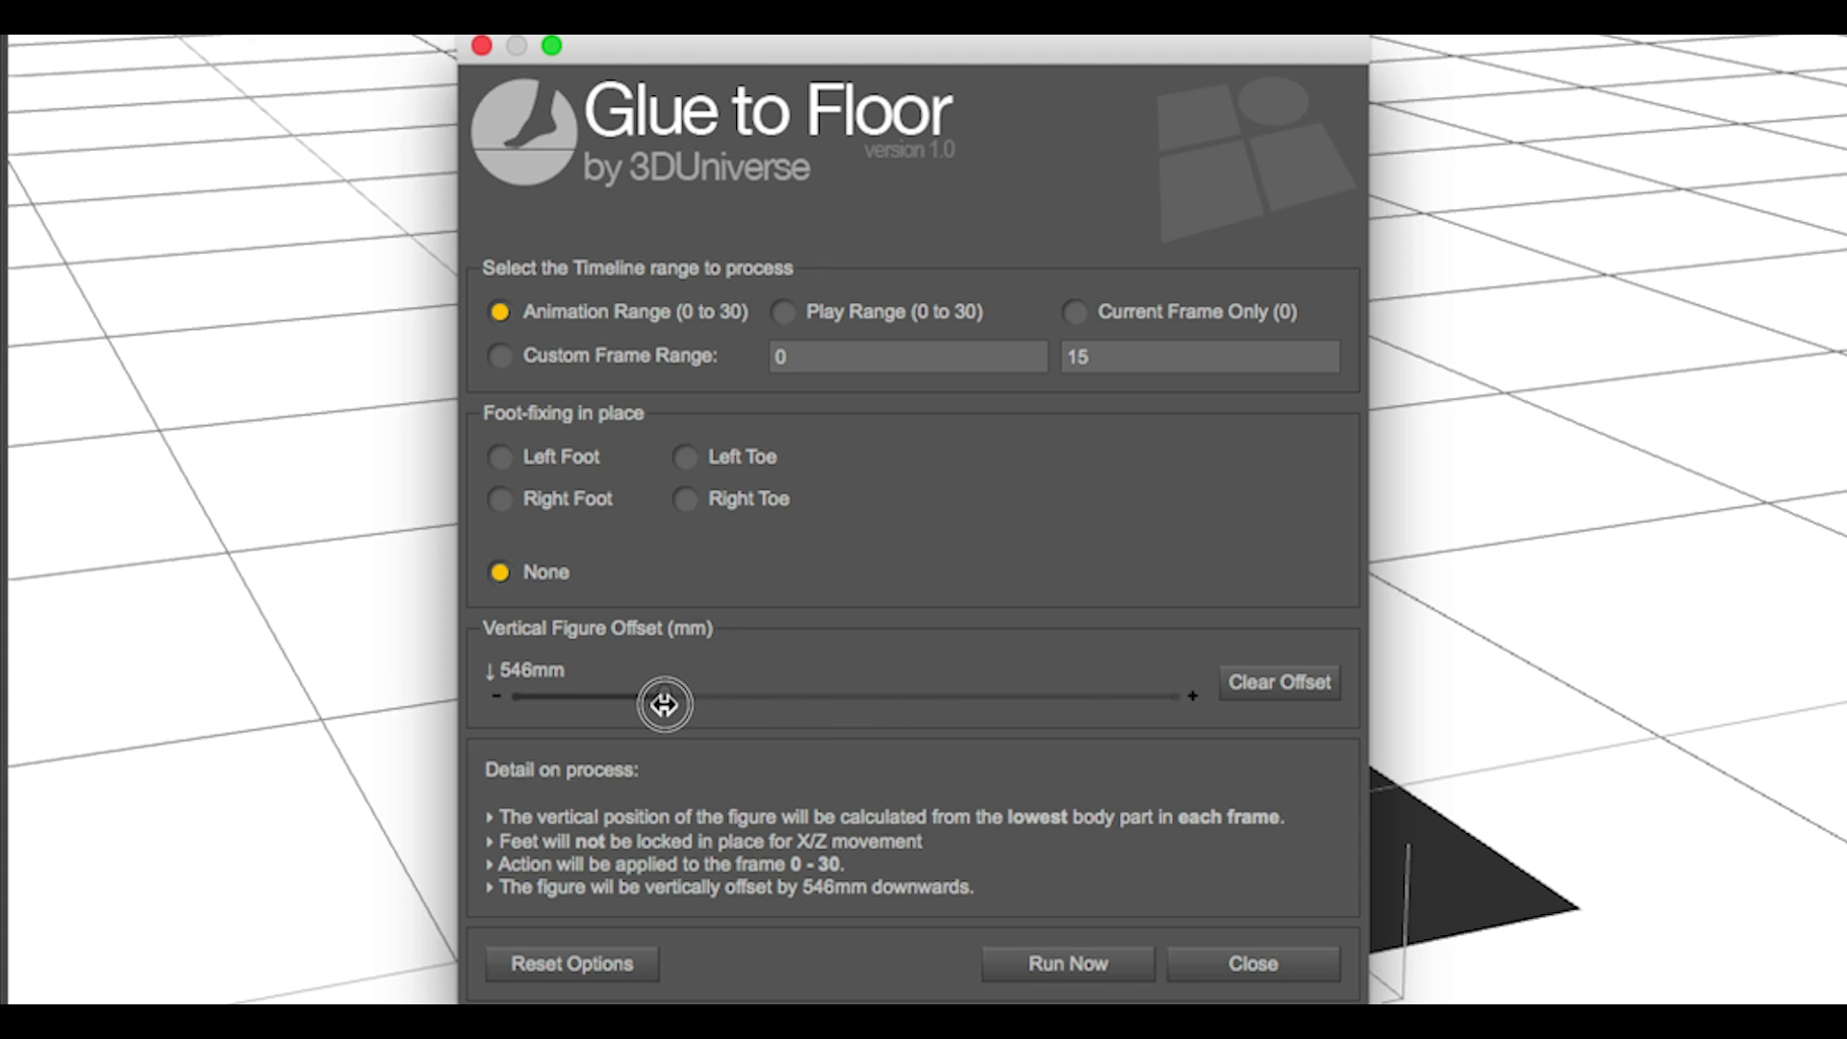
{"action": "left_click", "coordinate": [1283, 685]}
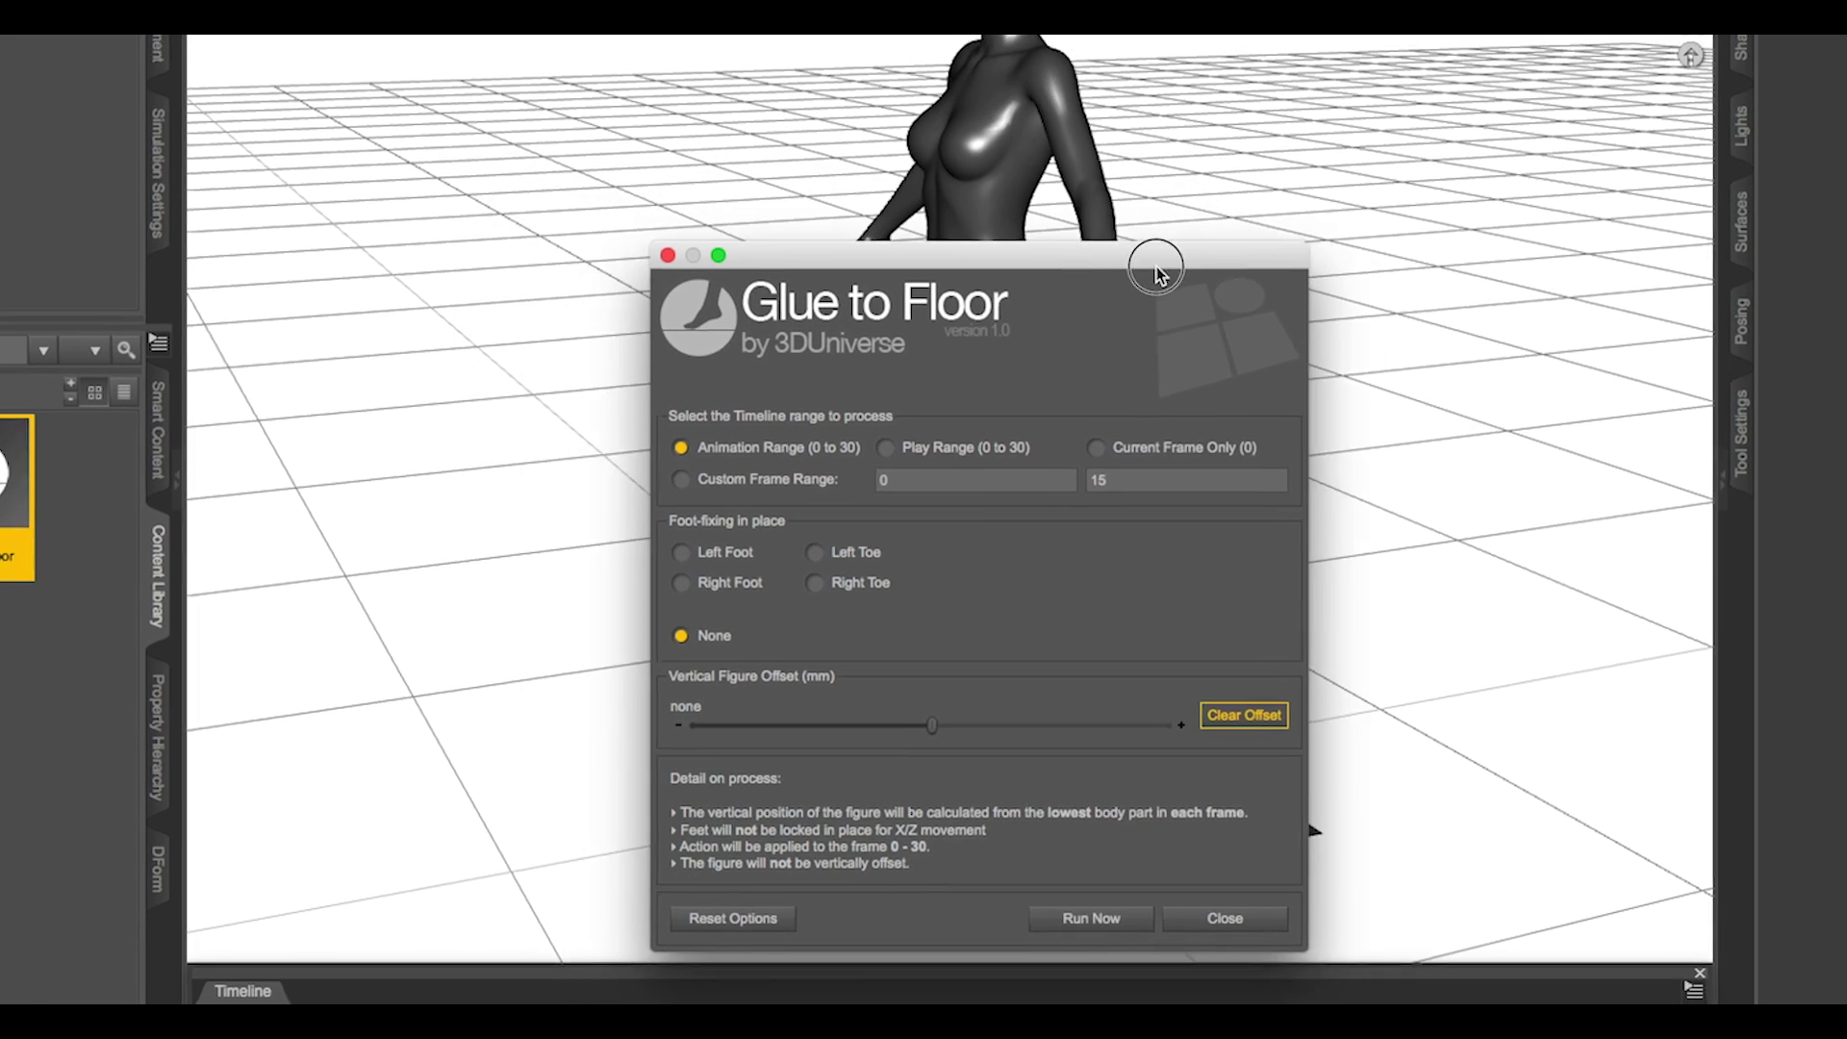
- Move the dialog off the figure and run Glue to Floor over frames 0–30
{"action": "left_click_drag", "start_coordinate": [1155, 270], "coordinate": [1754, 419]}
{"action": "left_click_drag", "start_coordinate": [1476, 471], "coordinate": [1506, 470]}
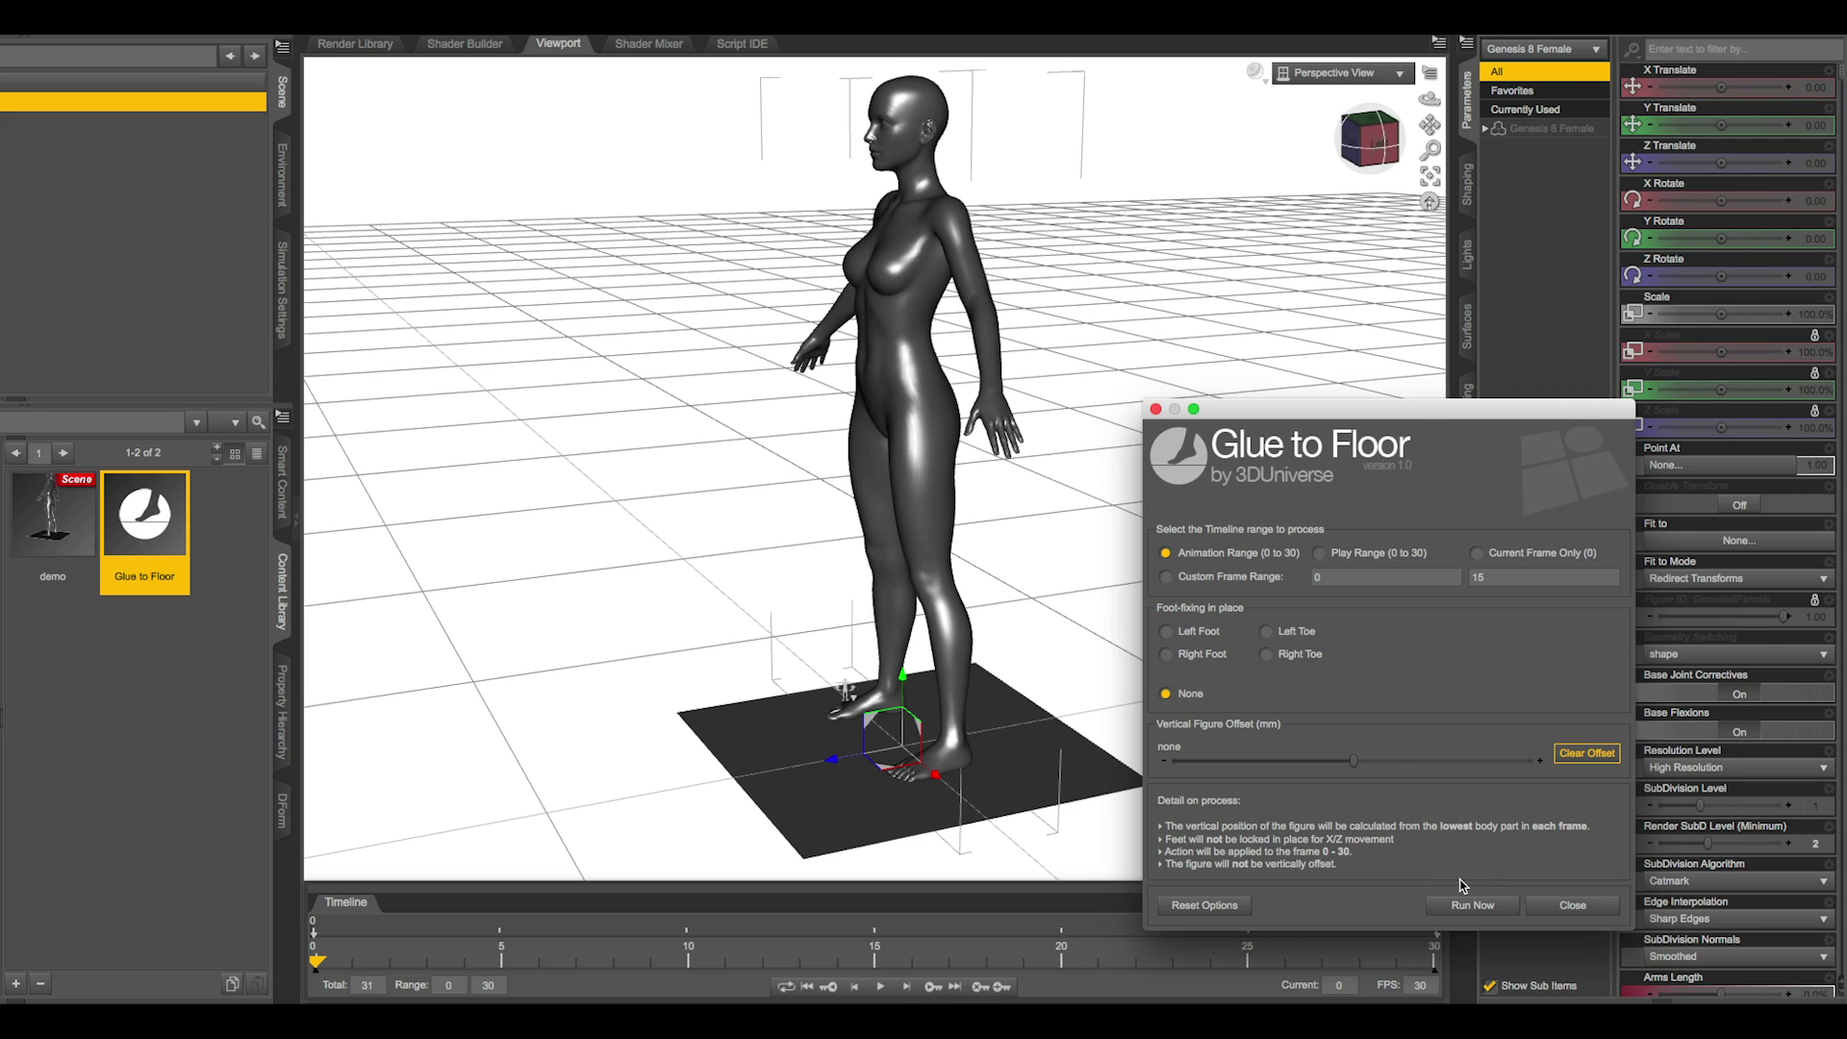
{"action": "left_click", "coordinate": [1506, 909]}
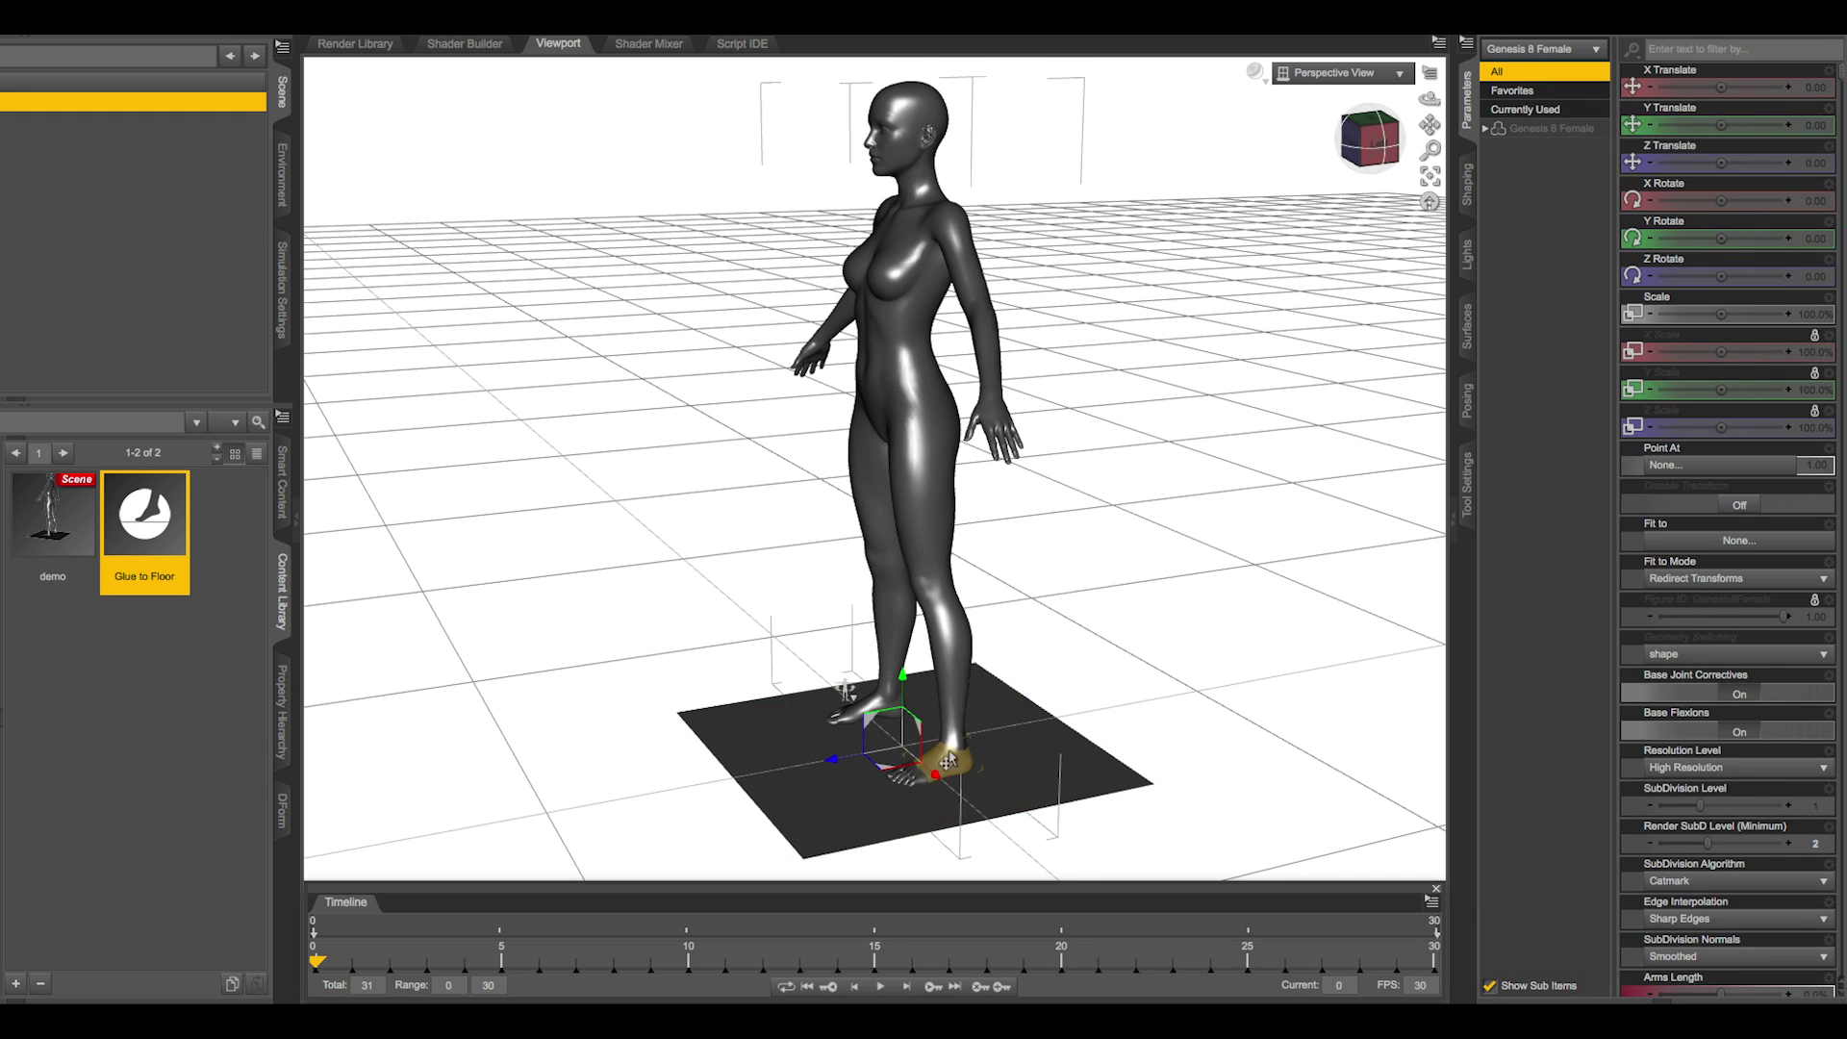
- Scrub the processed animation to the final frame and select the figure's pelvis
{"action": "left_click_drag", "start_coordinate": [317, 960], "coordinate": [912, 960]}
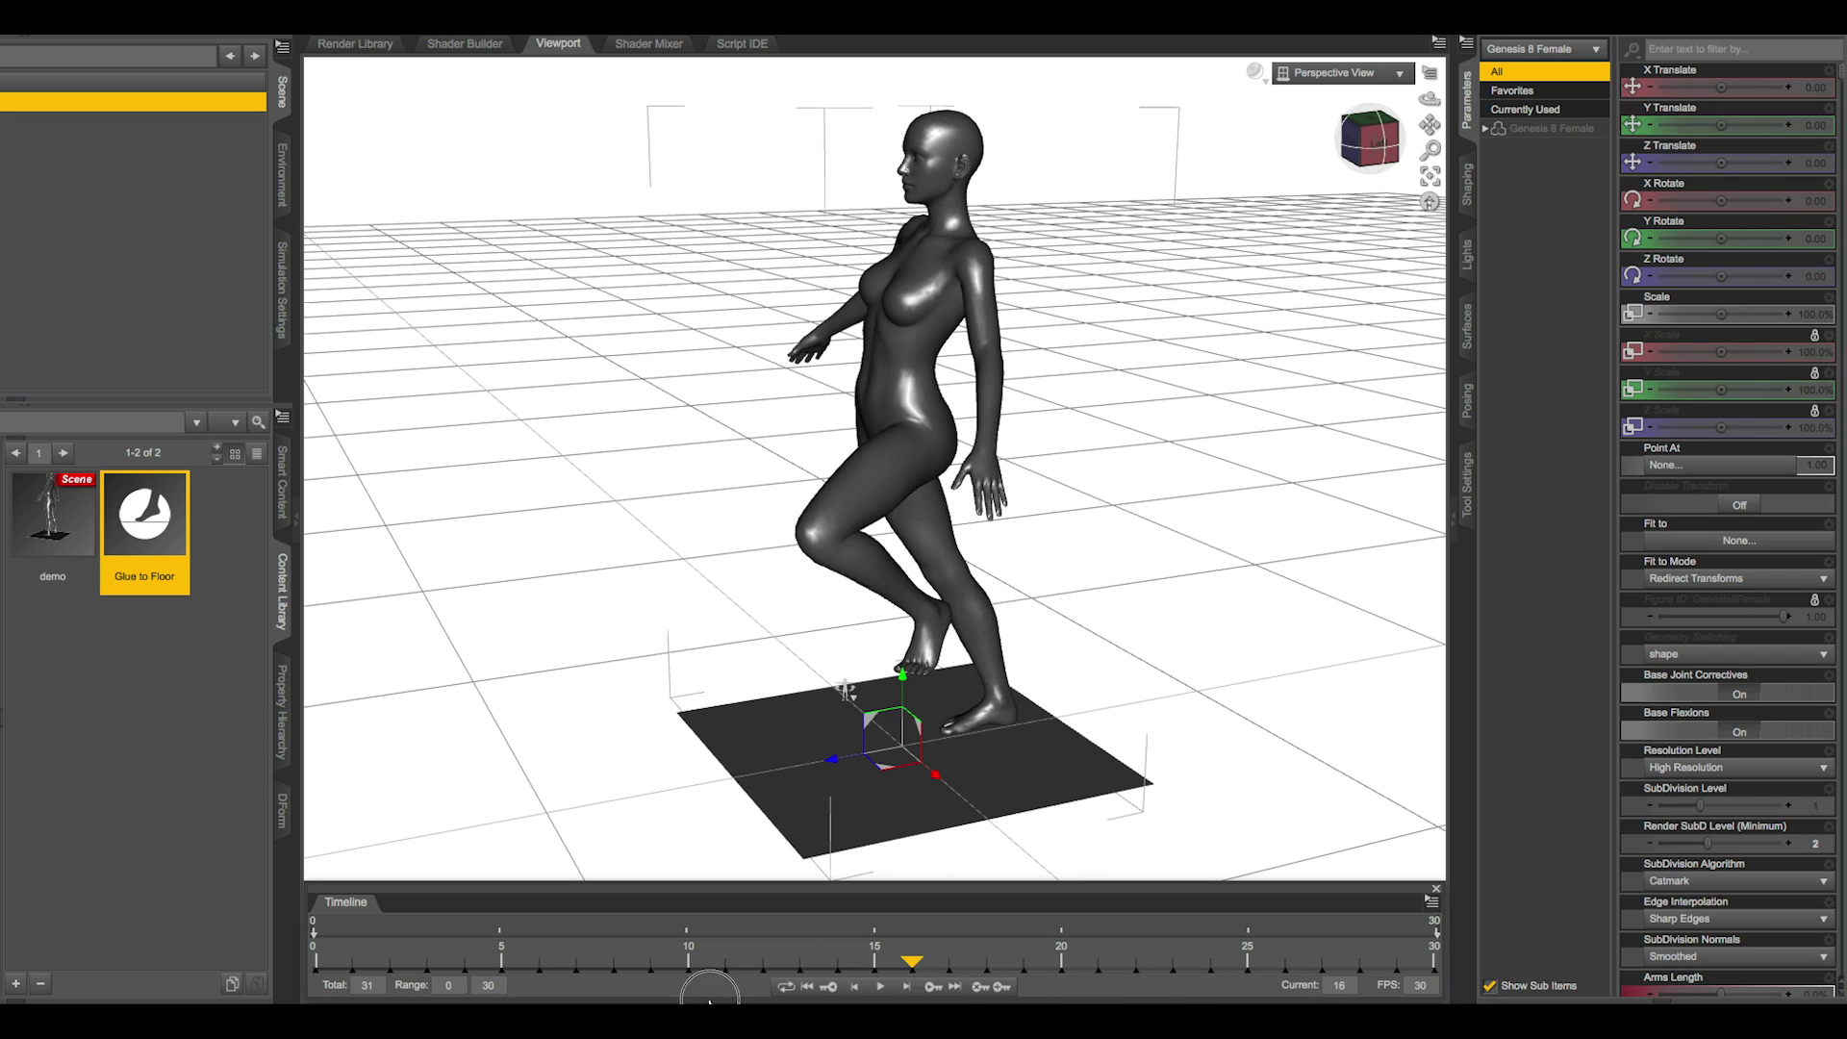
{"action": "left_click_drag", "start_coordinate": [708, 1000], "coordinate": [912, 985]}
{"action": "left_click", "coordinate": [960, 988]}
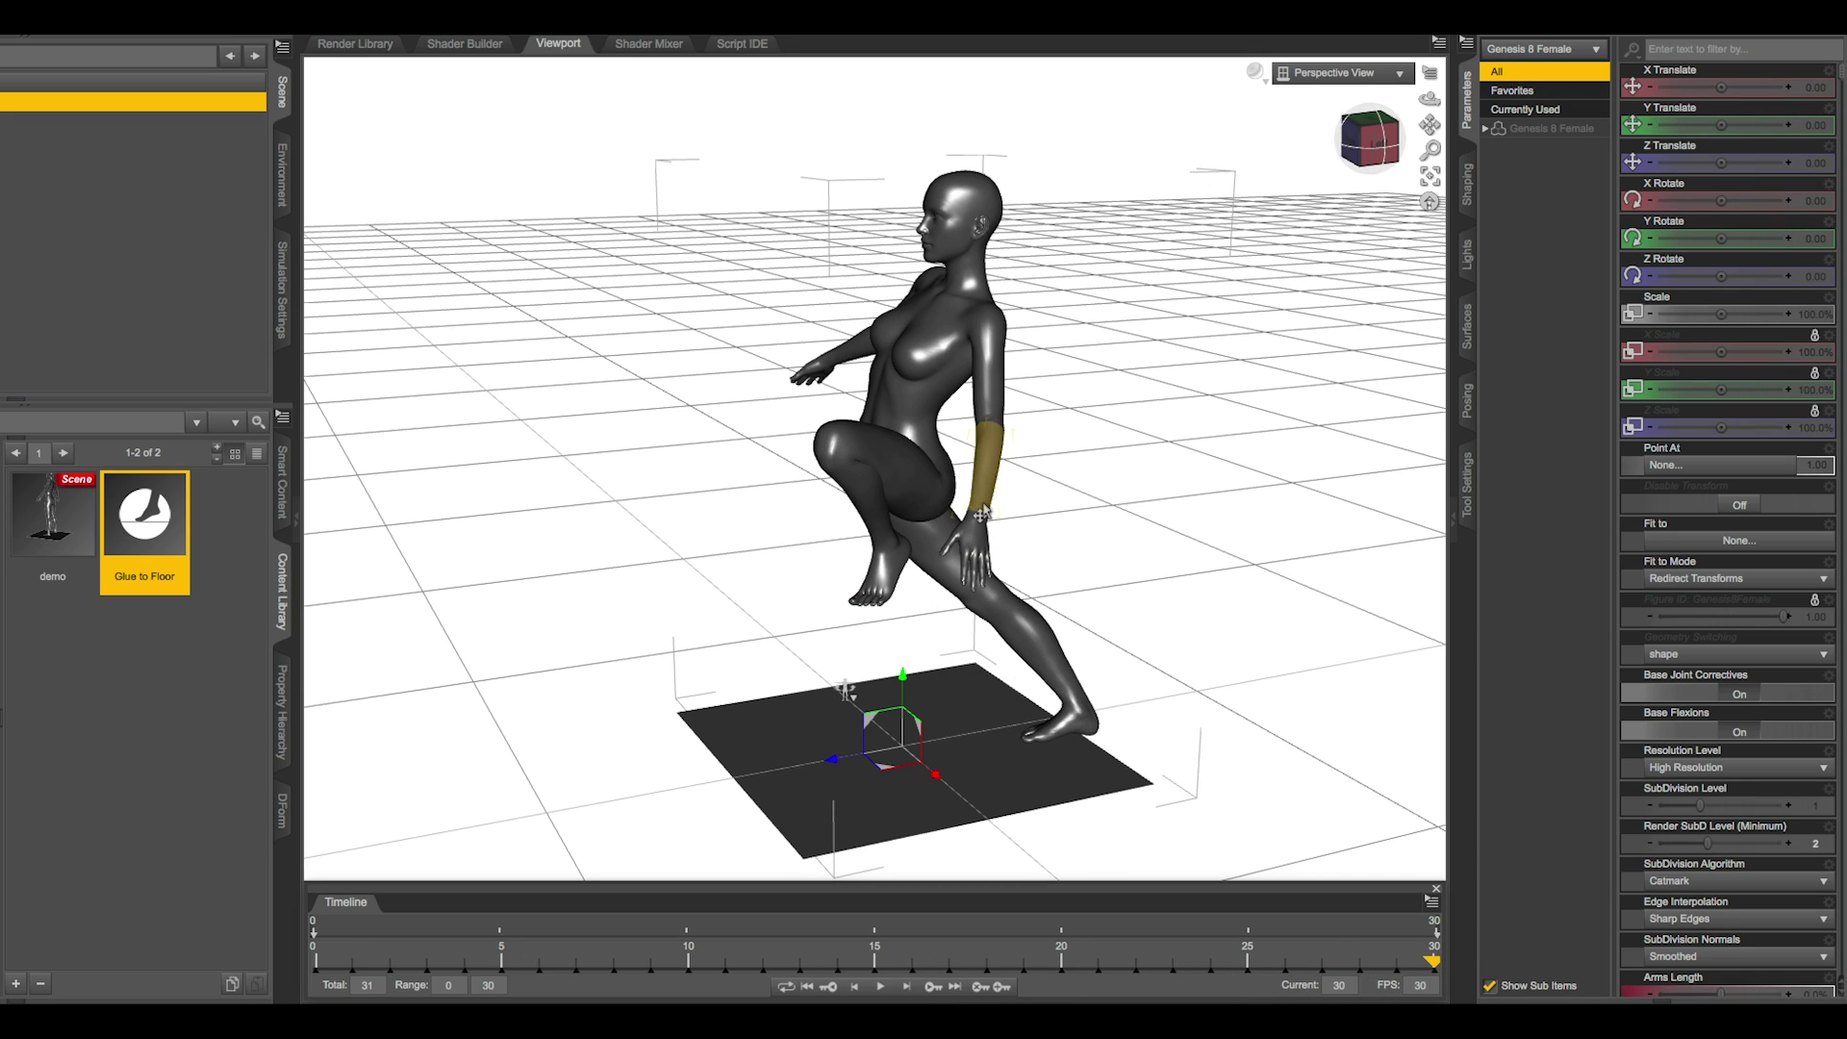
{"action": "left_click", "coordinate": [935, 467]}
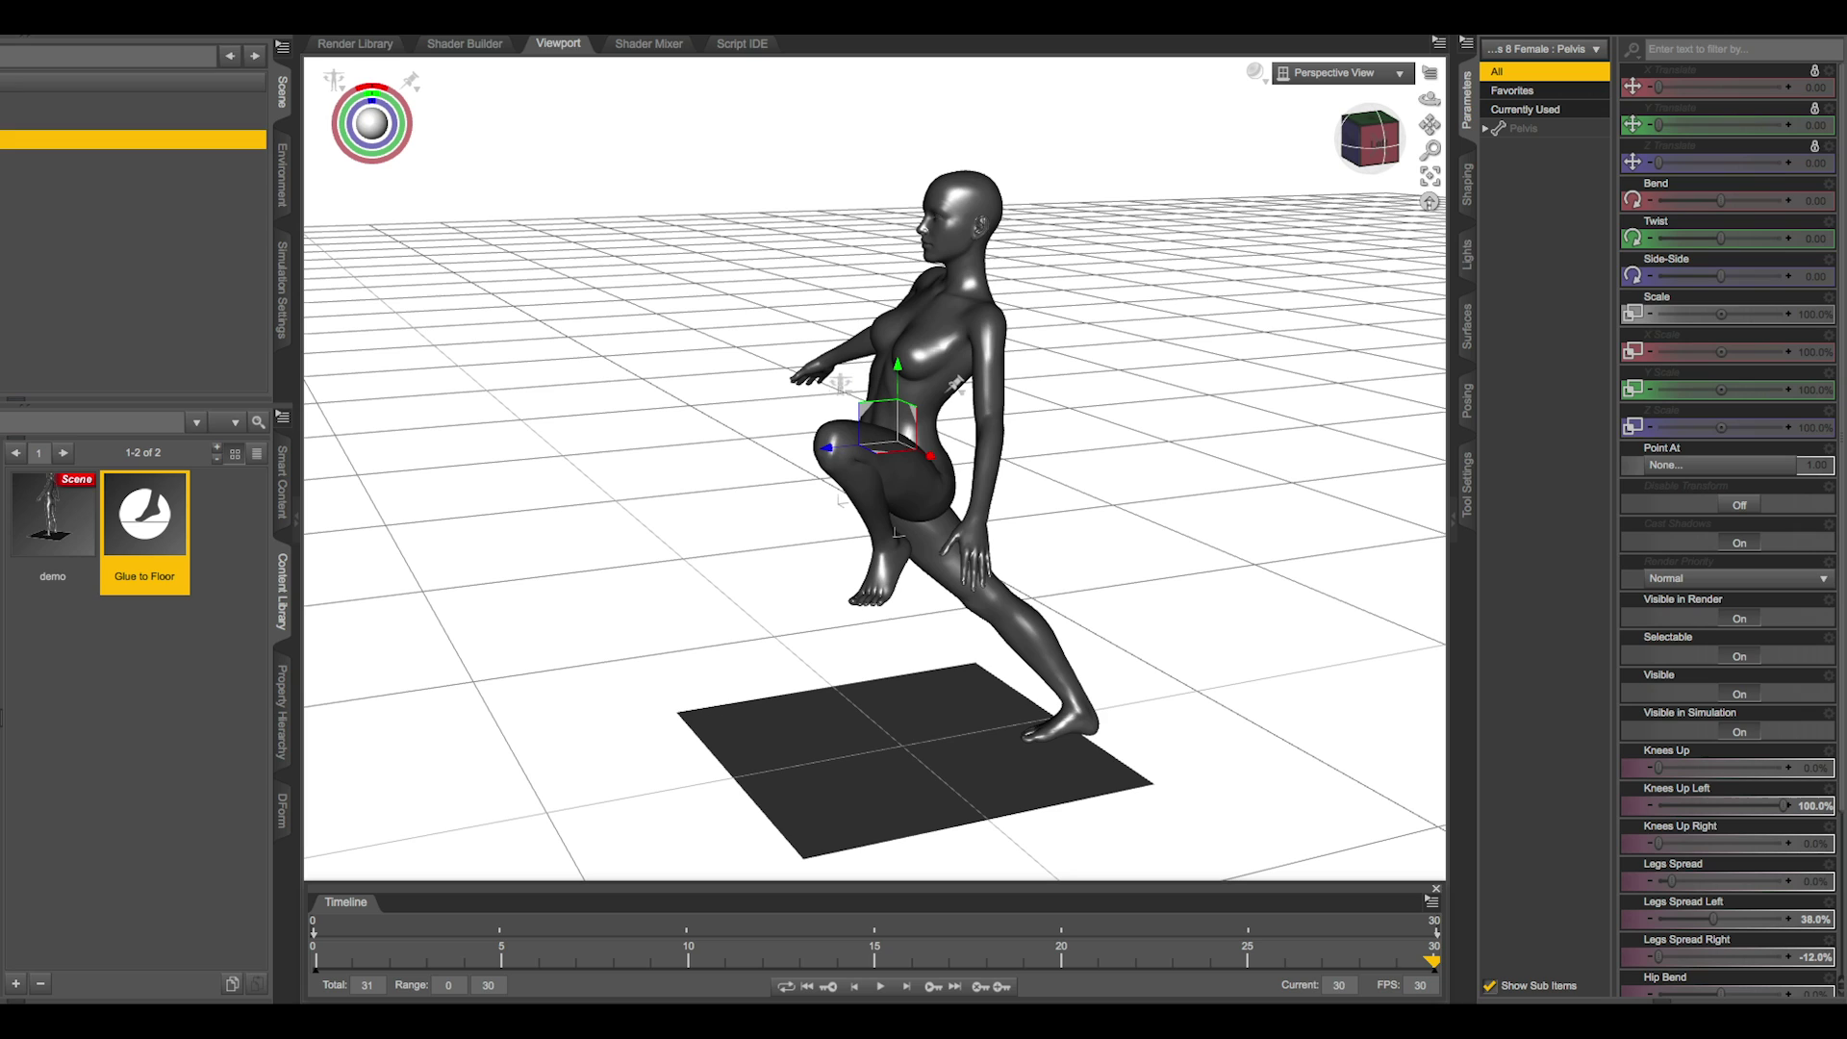
- From frame 0, run Glue to Floor on the whole figure with the Right Foot locked
{"action": "left_click", "coordinate": [845, 689]}
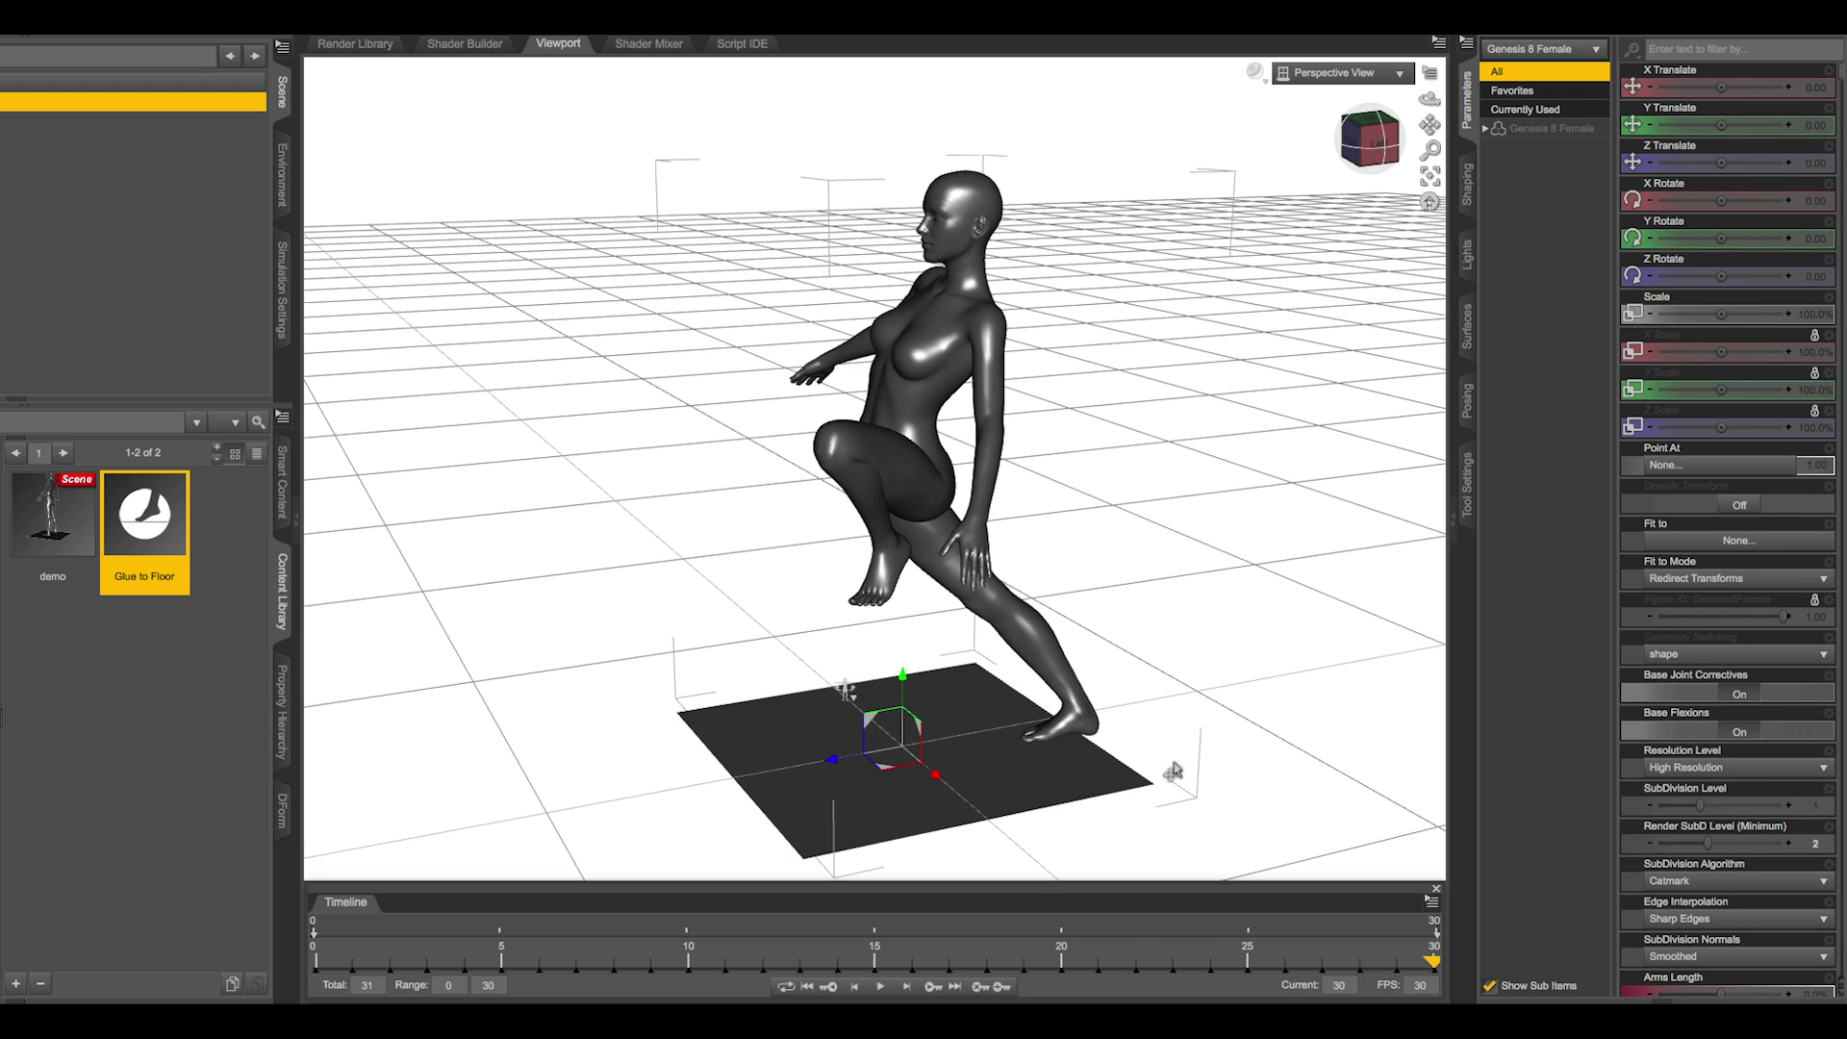
{"action": "key", "text": "Home"}
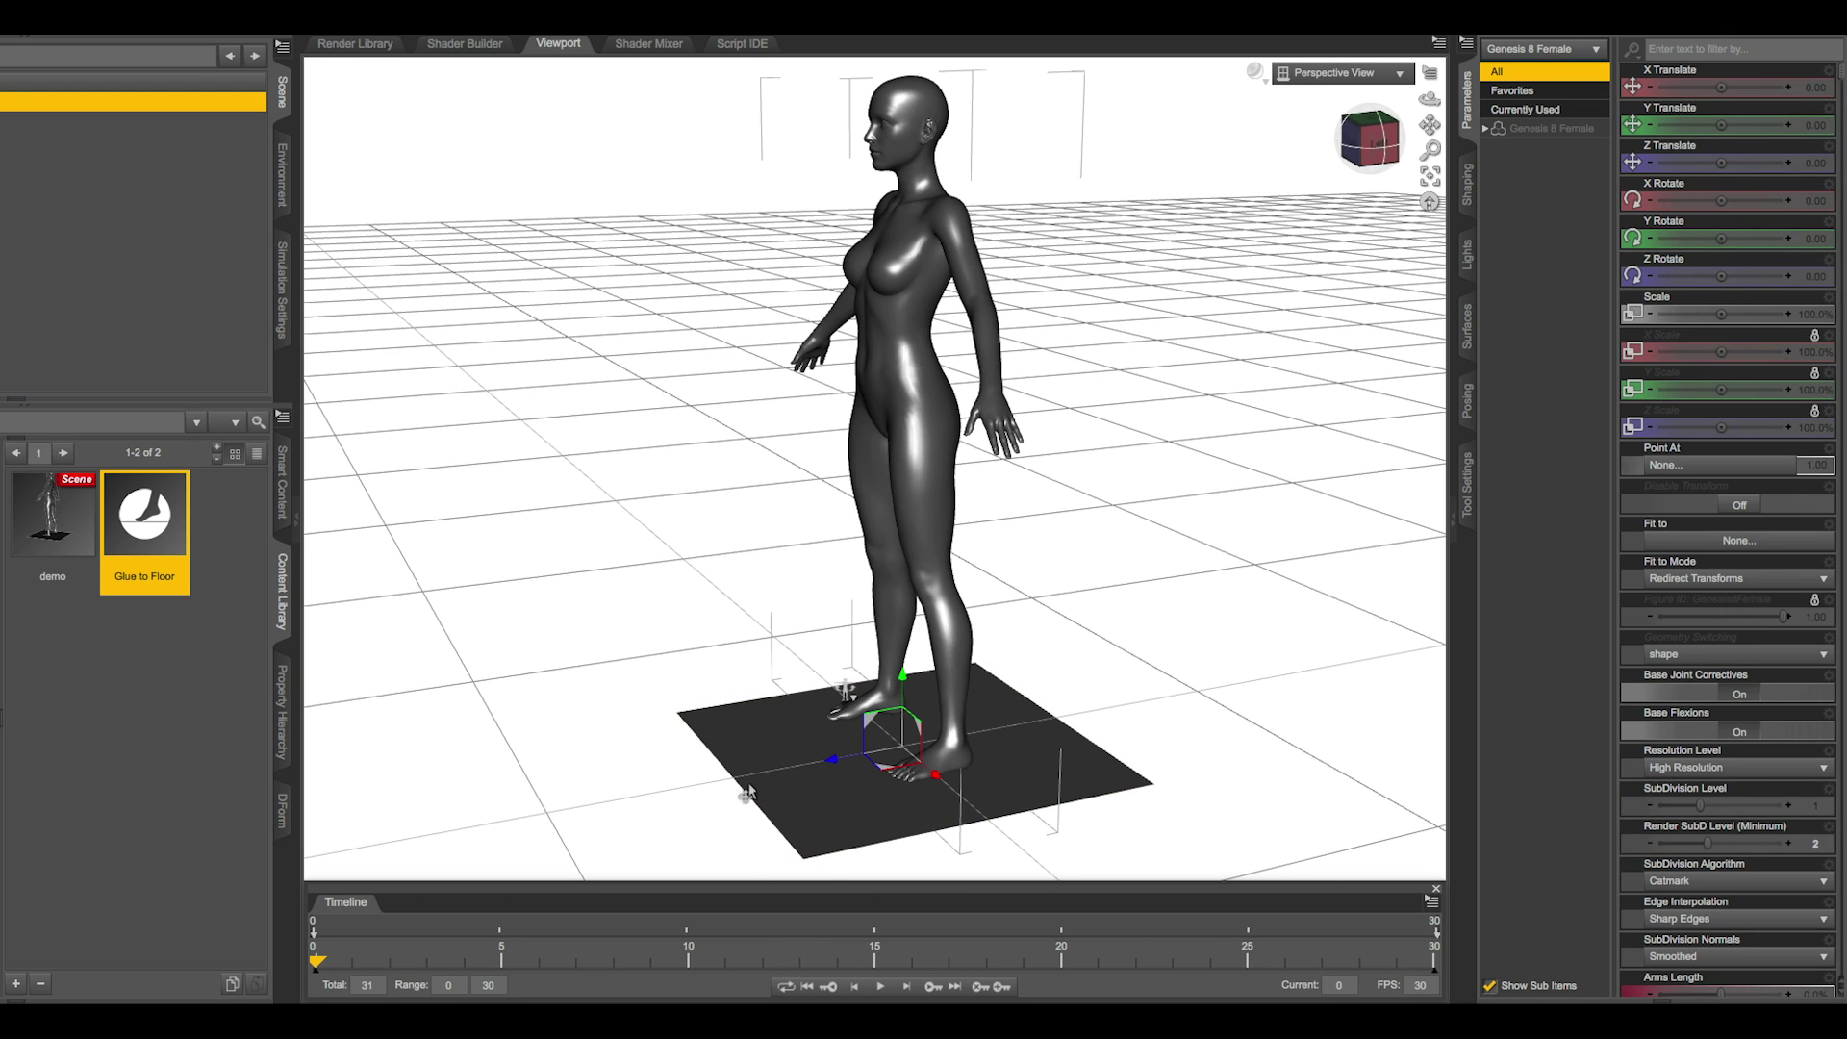
{"action": "double_click", "coordinate": [152, 528]}
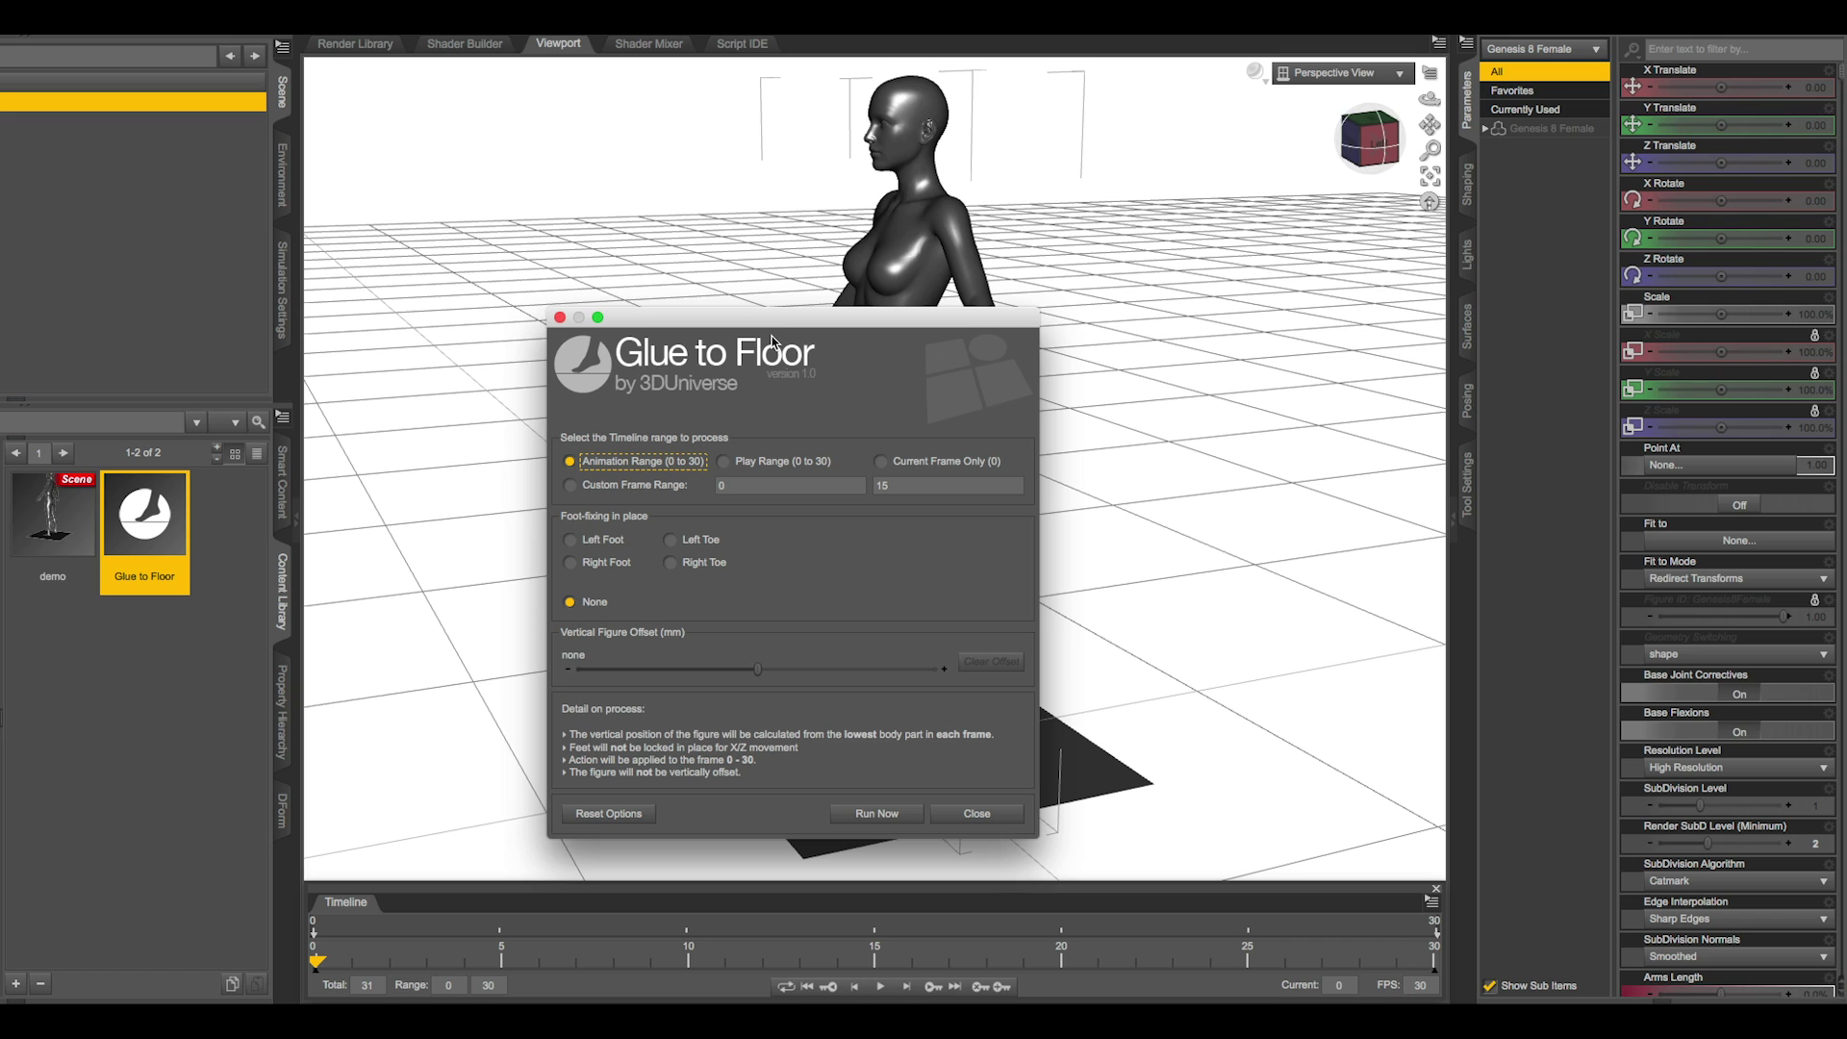
{"action": "left_click", "coordinate": [604, 568]}
{"action": "left_click", "coordinate": [870, 815]}
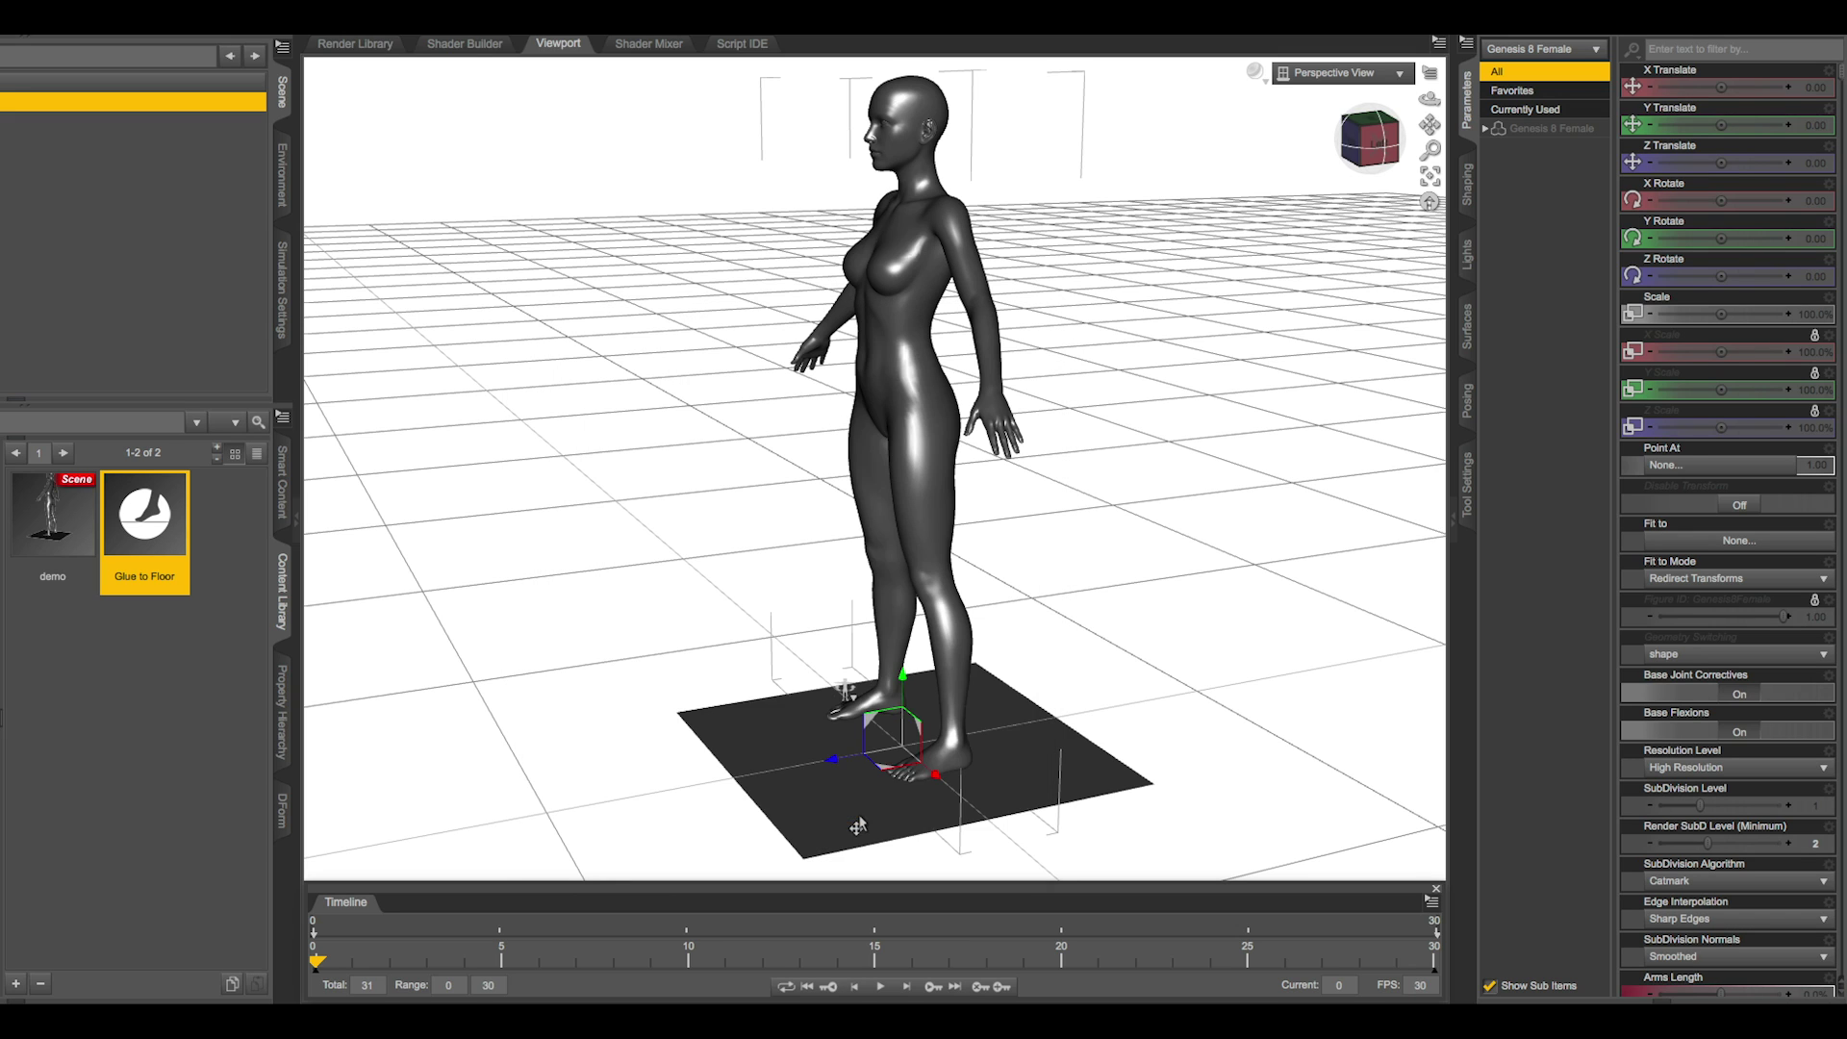
- Scrub the timeline and zoom in on the legs to check the planted right foot
{"action": "left_click_drag", "start_coordinate": [317, 962], "coordinate": [501, 947]}
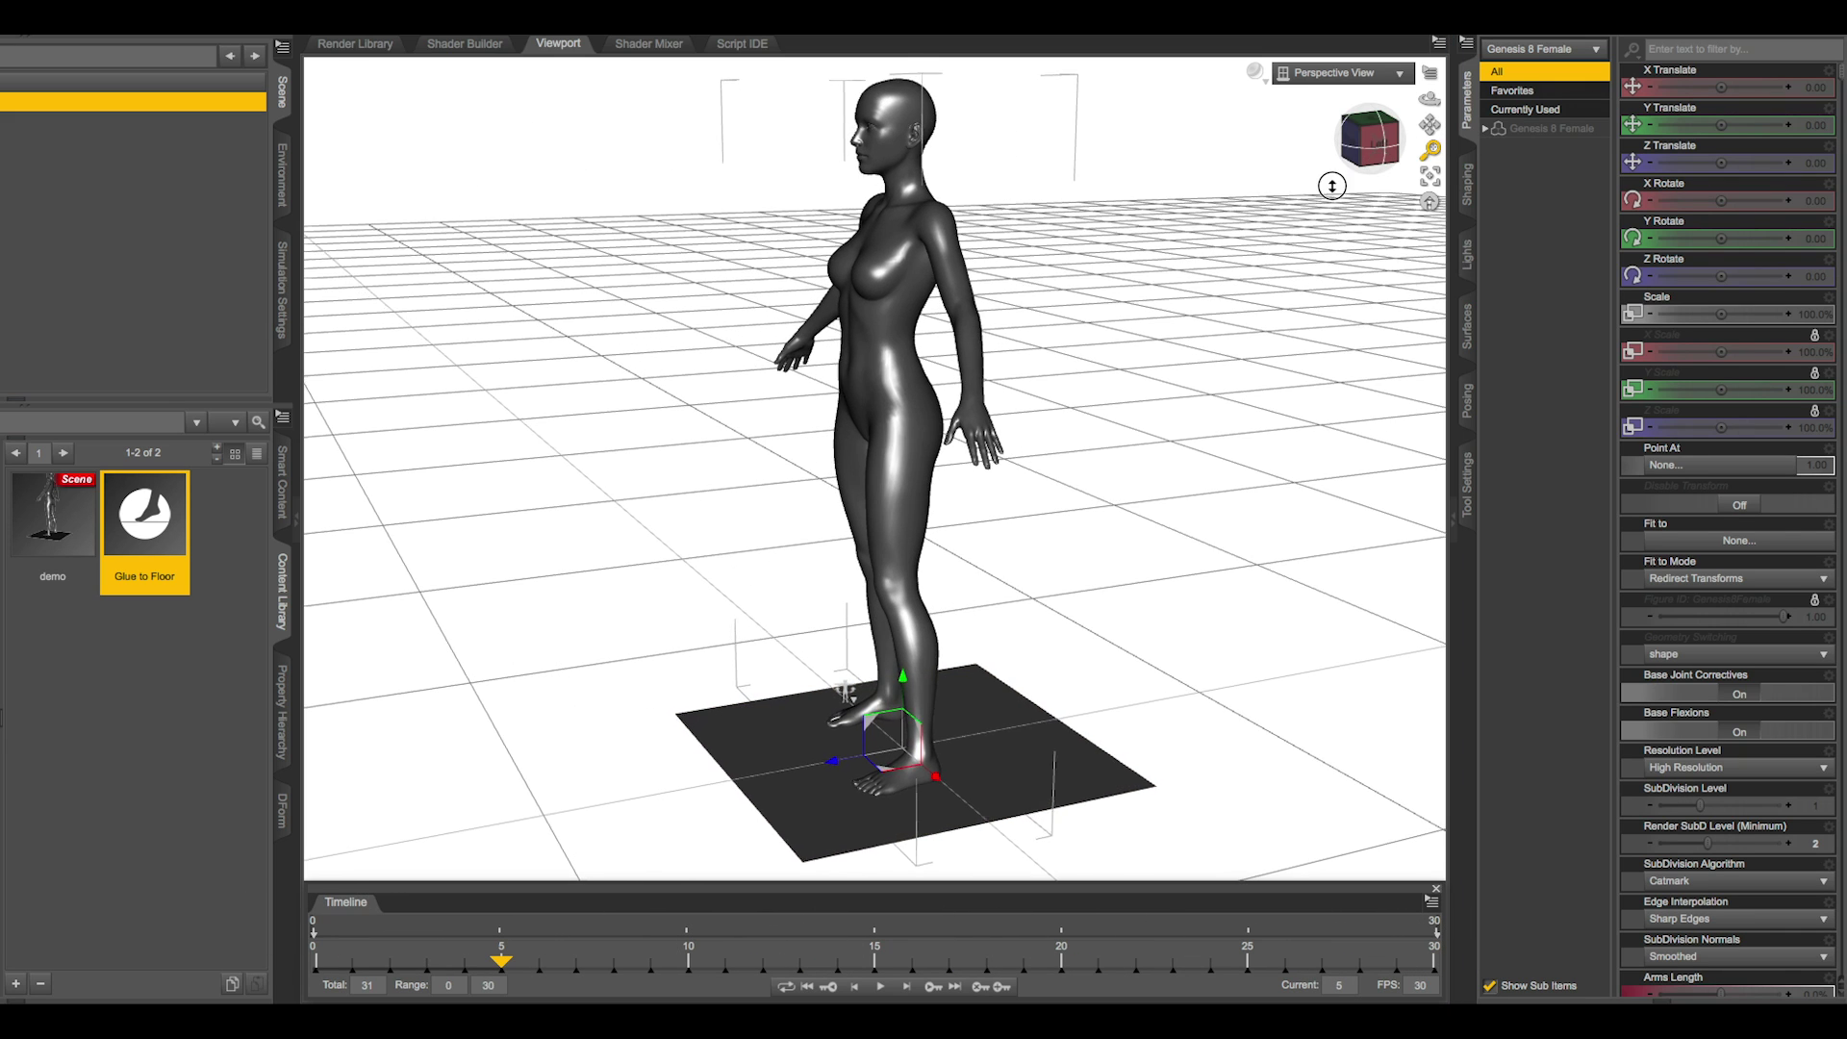
{"action": "left_click_drag", "start_coordinate": [1431, 149], "coordinate": [1419, 101]}
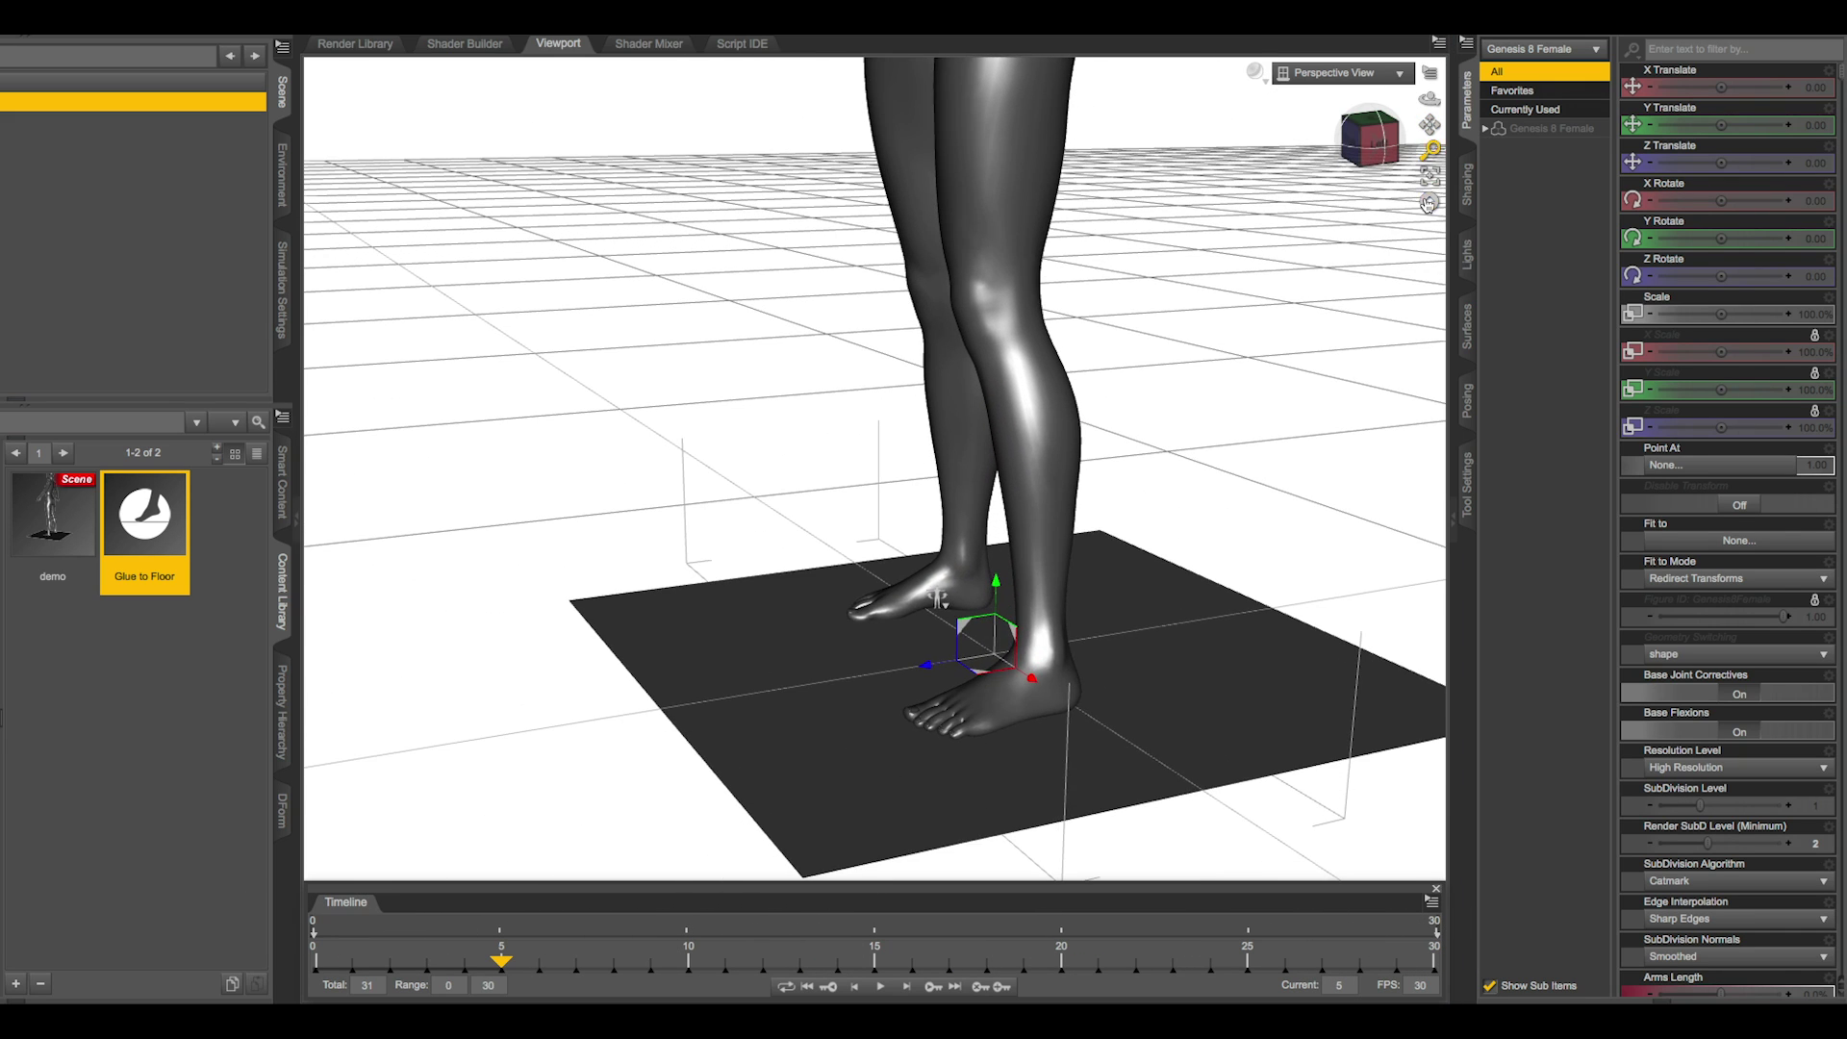
{"action": "left_click_drag", "start_coordinate": [509, 965], "coordinate": [313, 927]}
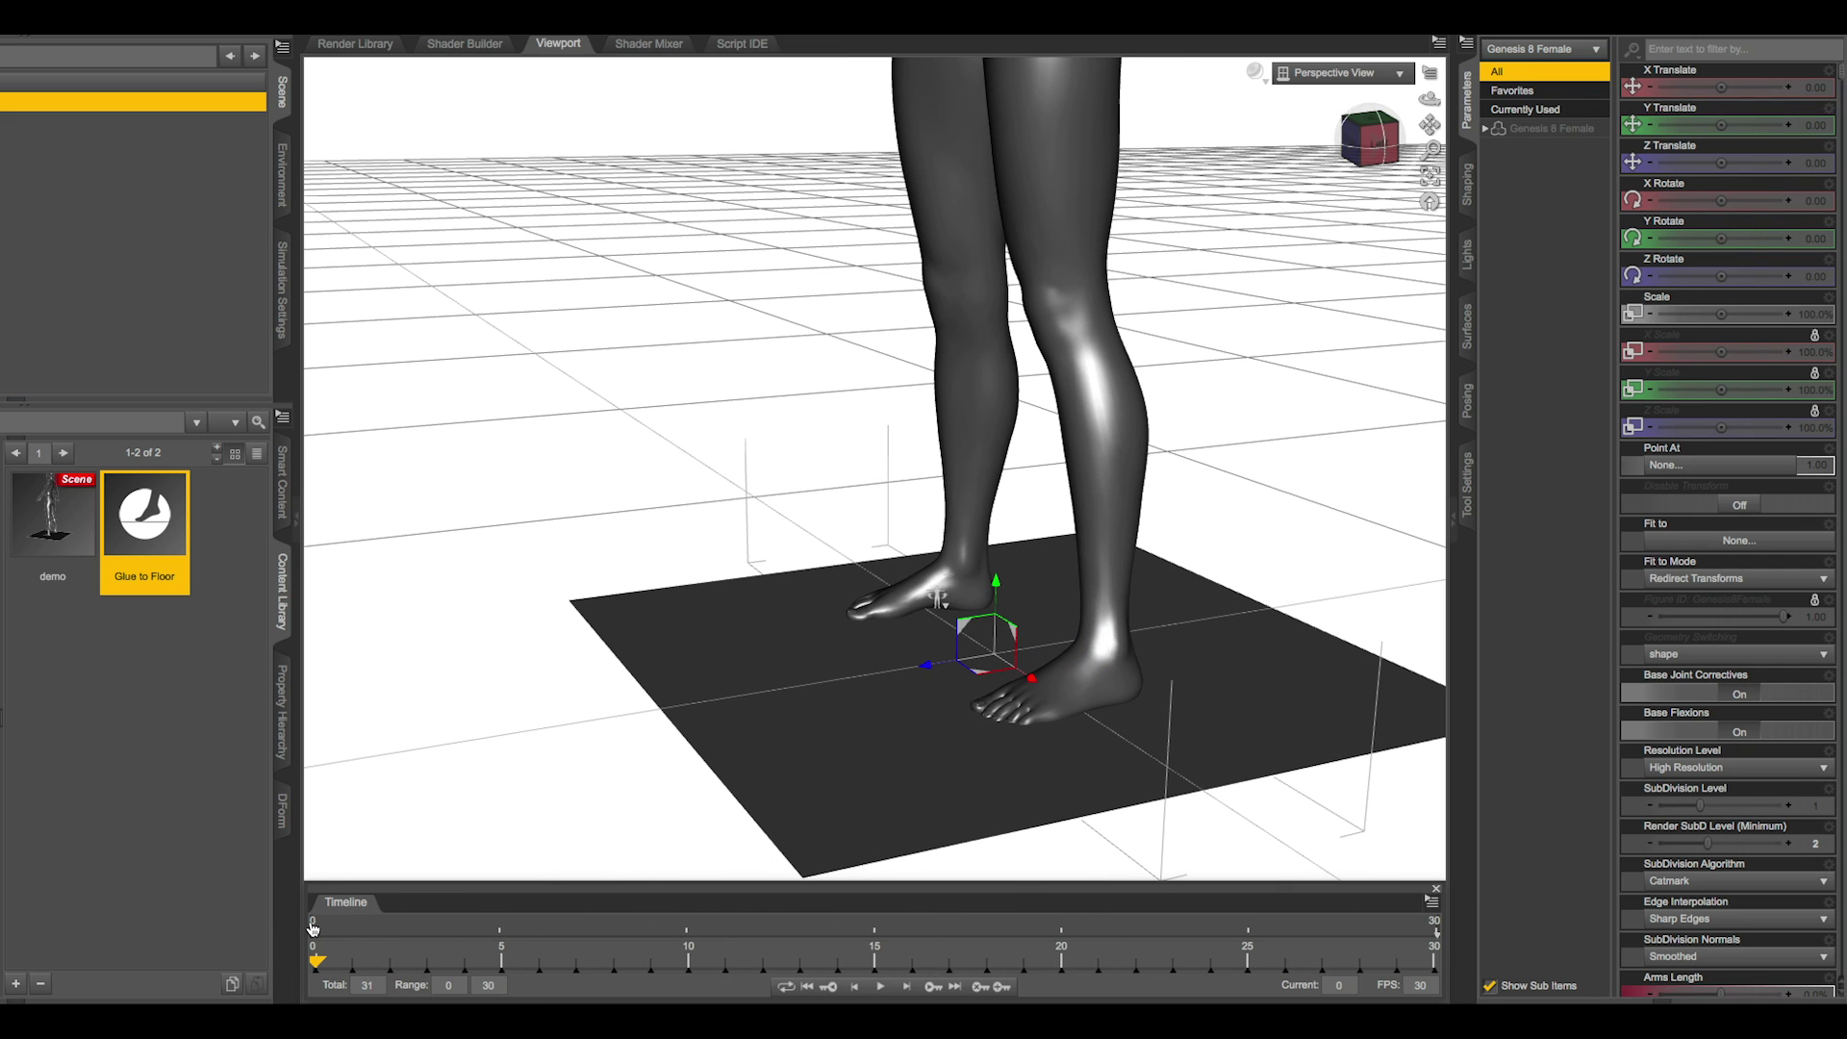
{"action": "left_click_drag", "start_coordinate": [1426, 152], "coordinate": [1210, 212]}
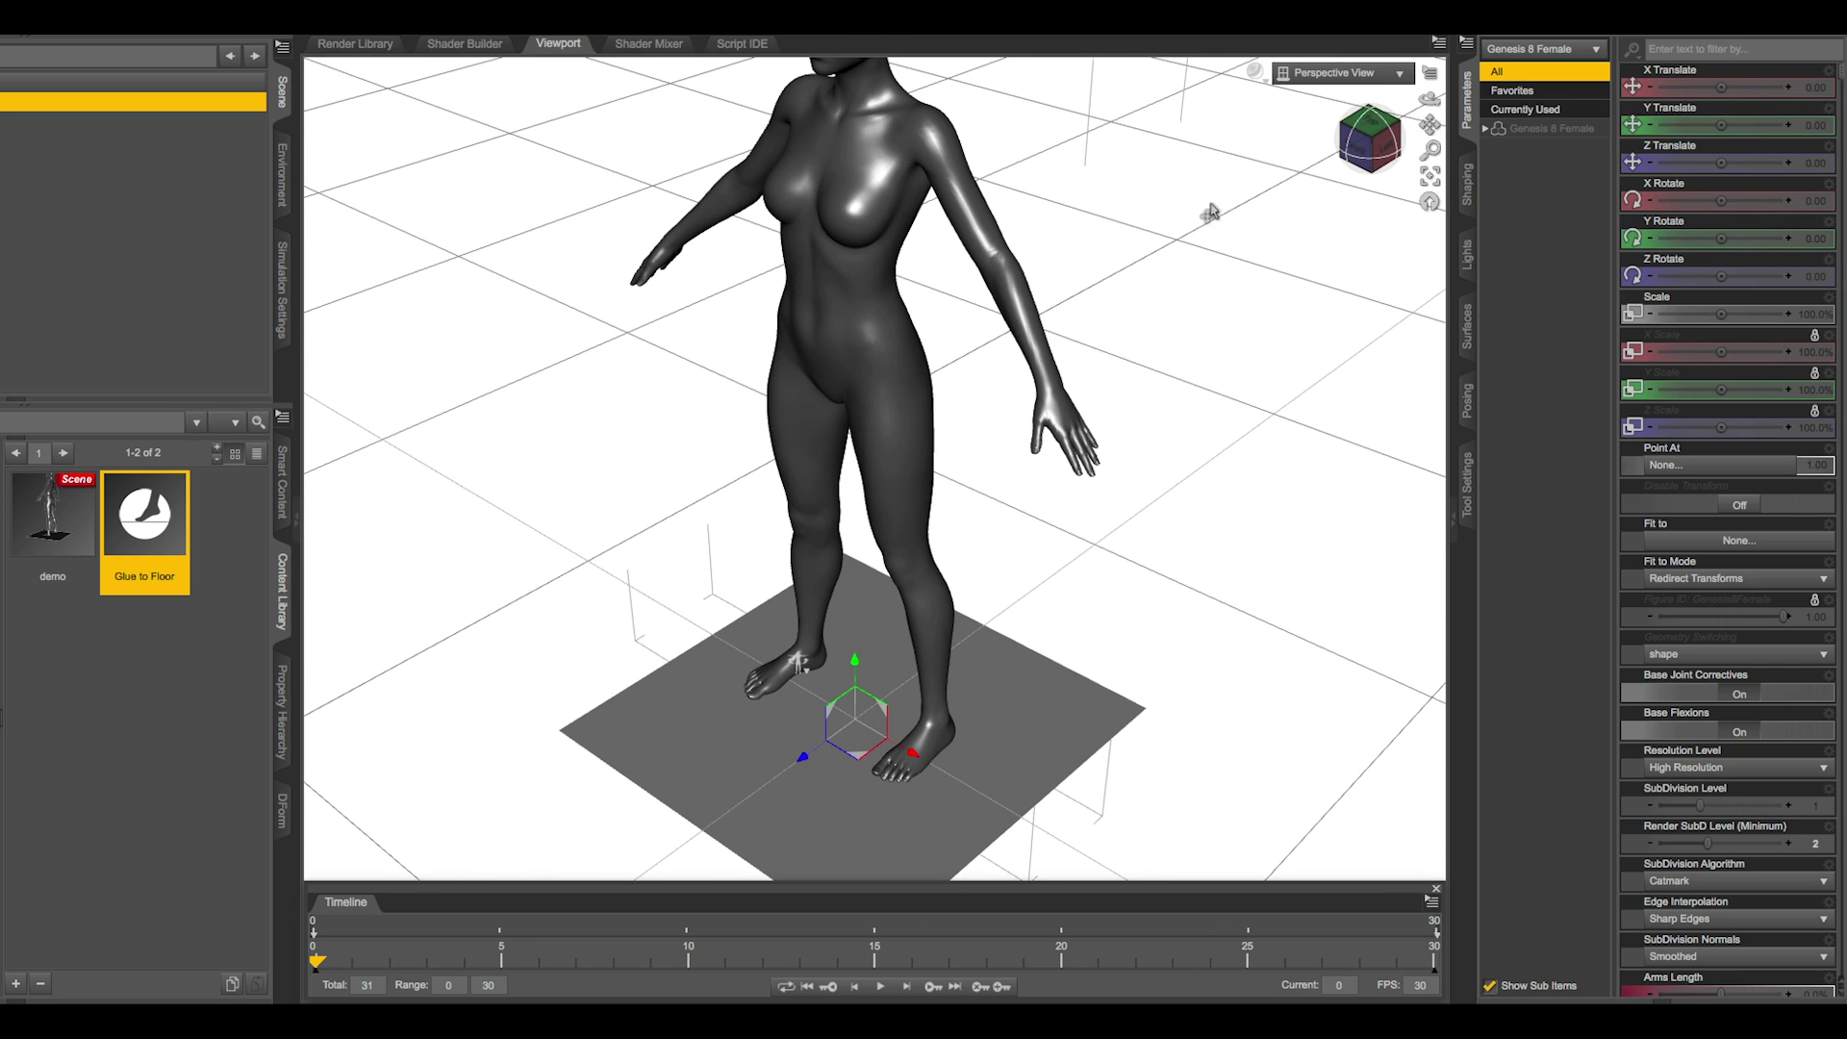
- Rerun Glue to Floor with the Right Toe locked and preview the animation through frame 30
{"action": "double_click", "coordinate": [158, 546]}
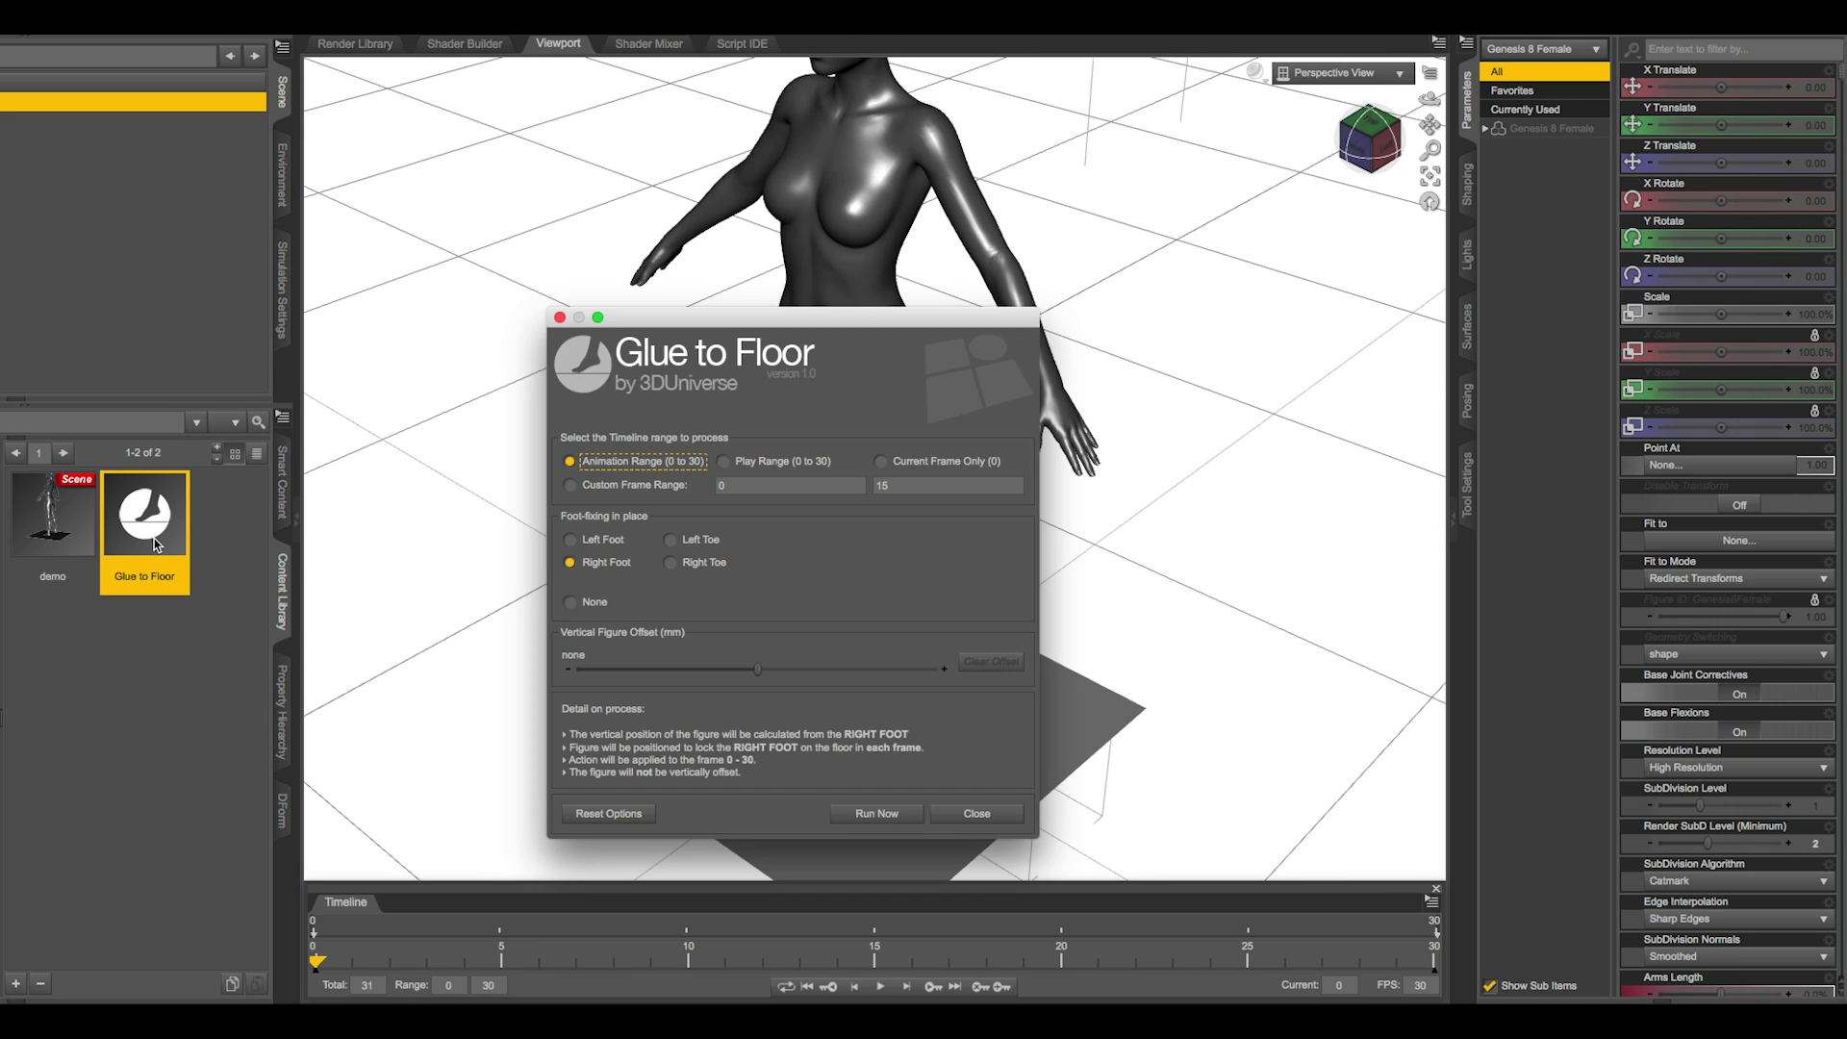
{"action": "left_click", "coordinate": [671, 563]}
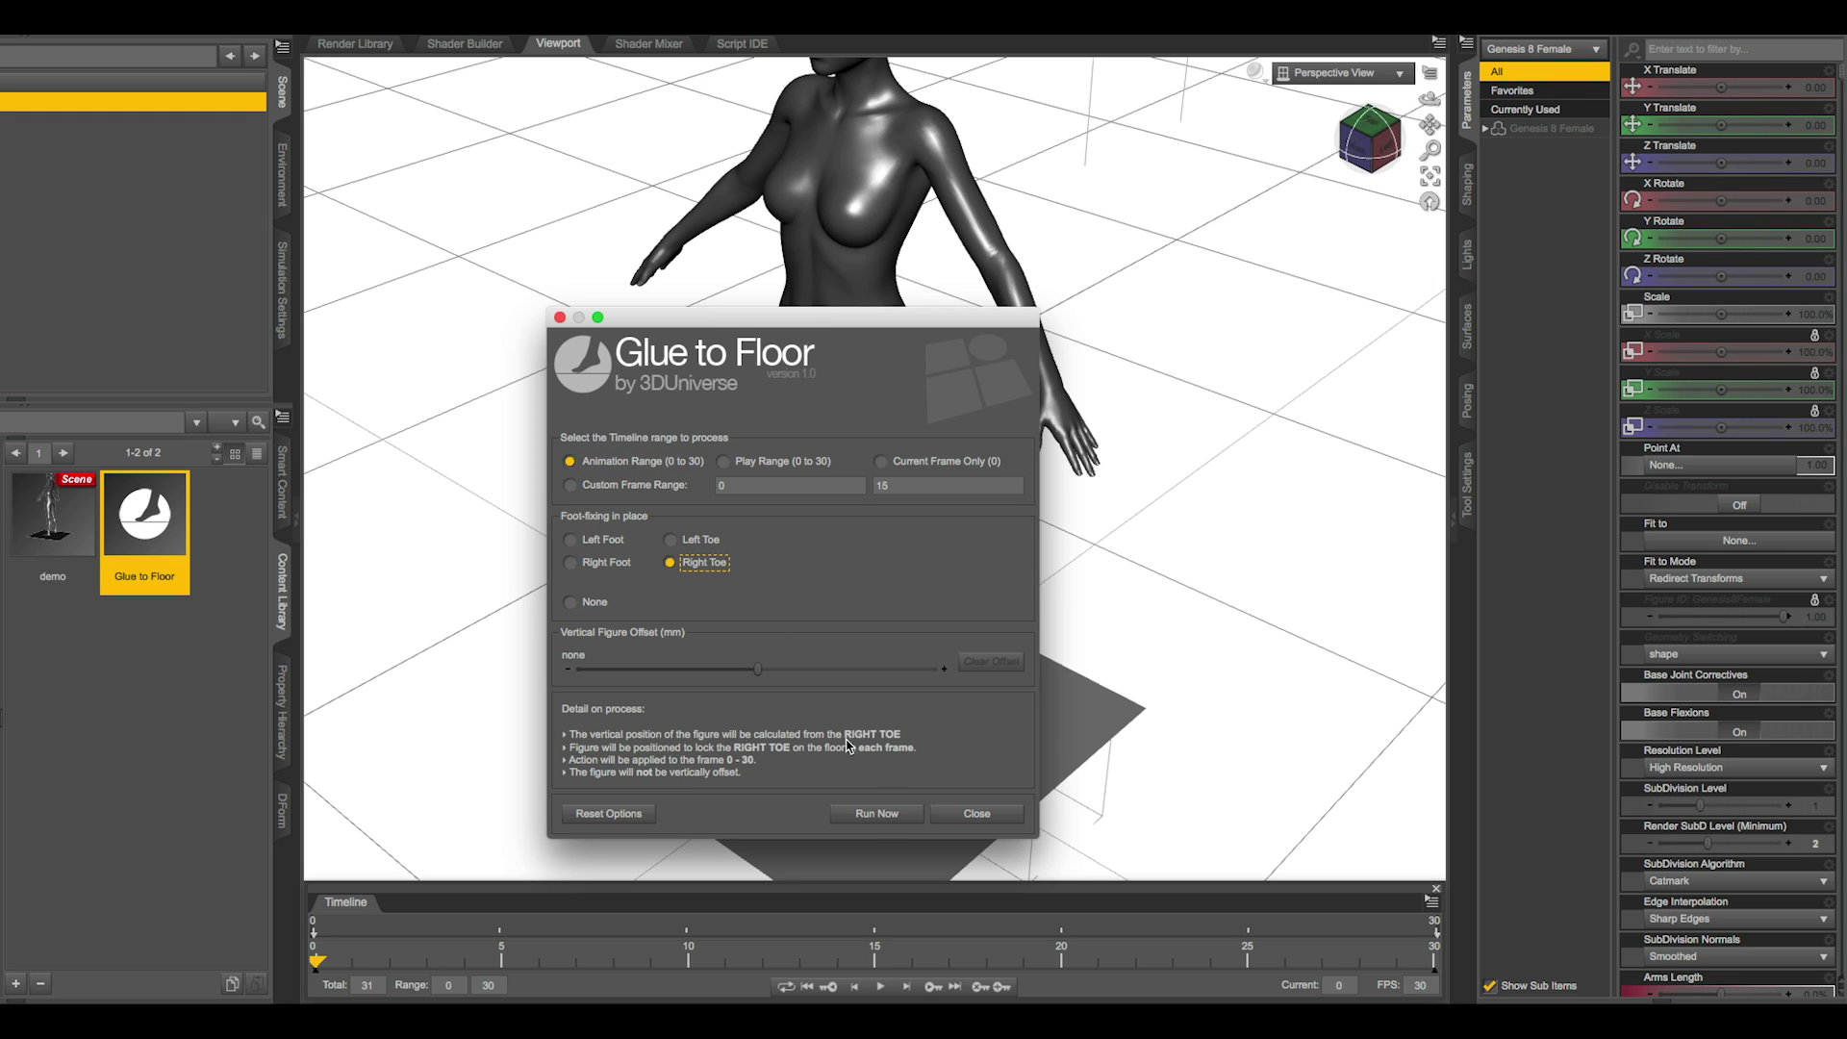
{"action": "left_click", "coordinate": [876, 814]}
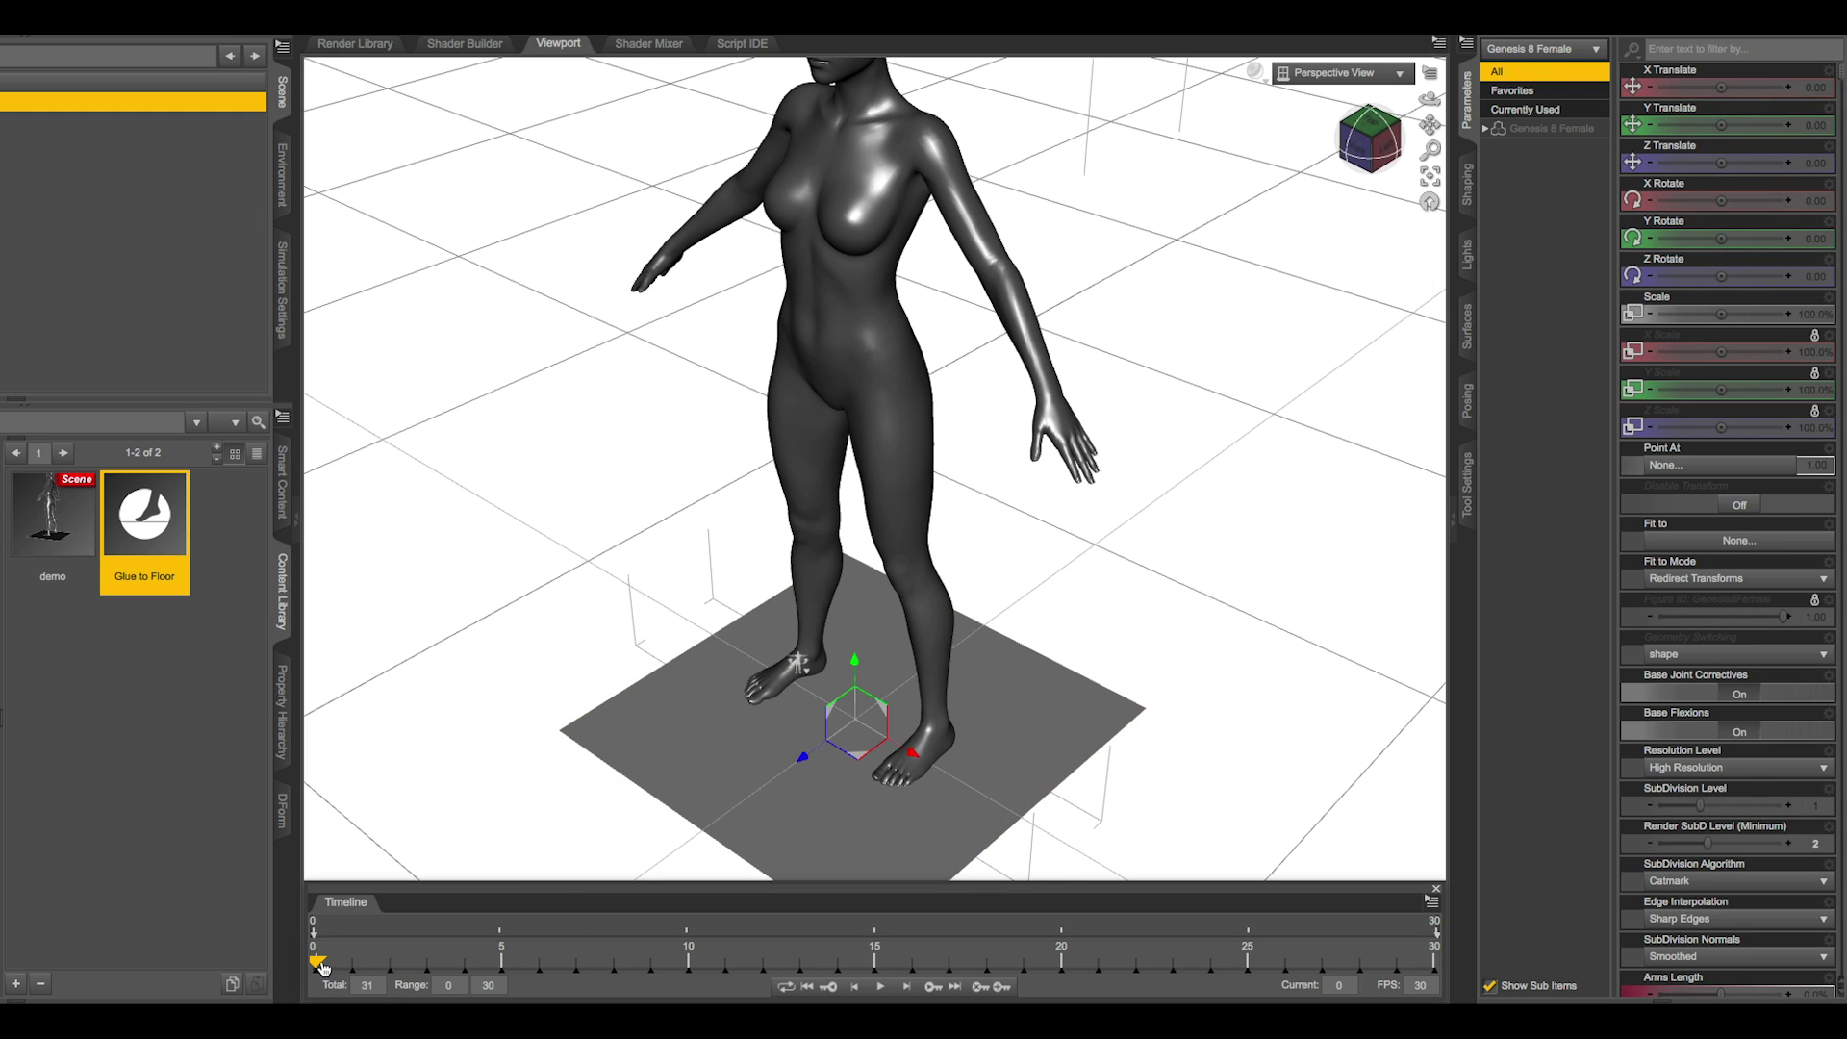
{"action": "left_click_drag", "start_coordinate": [322, 965], "coordinate": [1248, 962]}
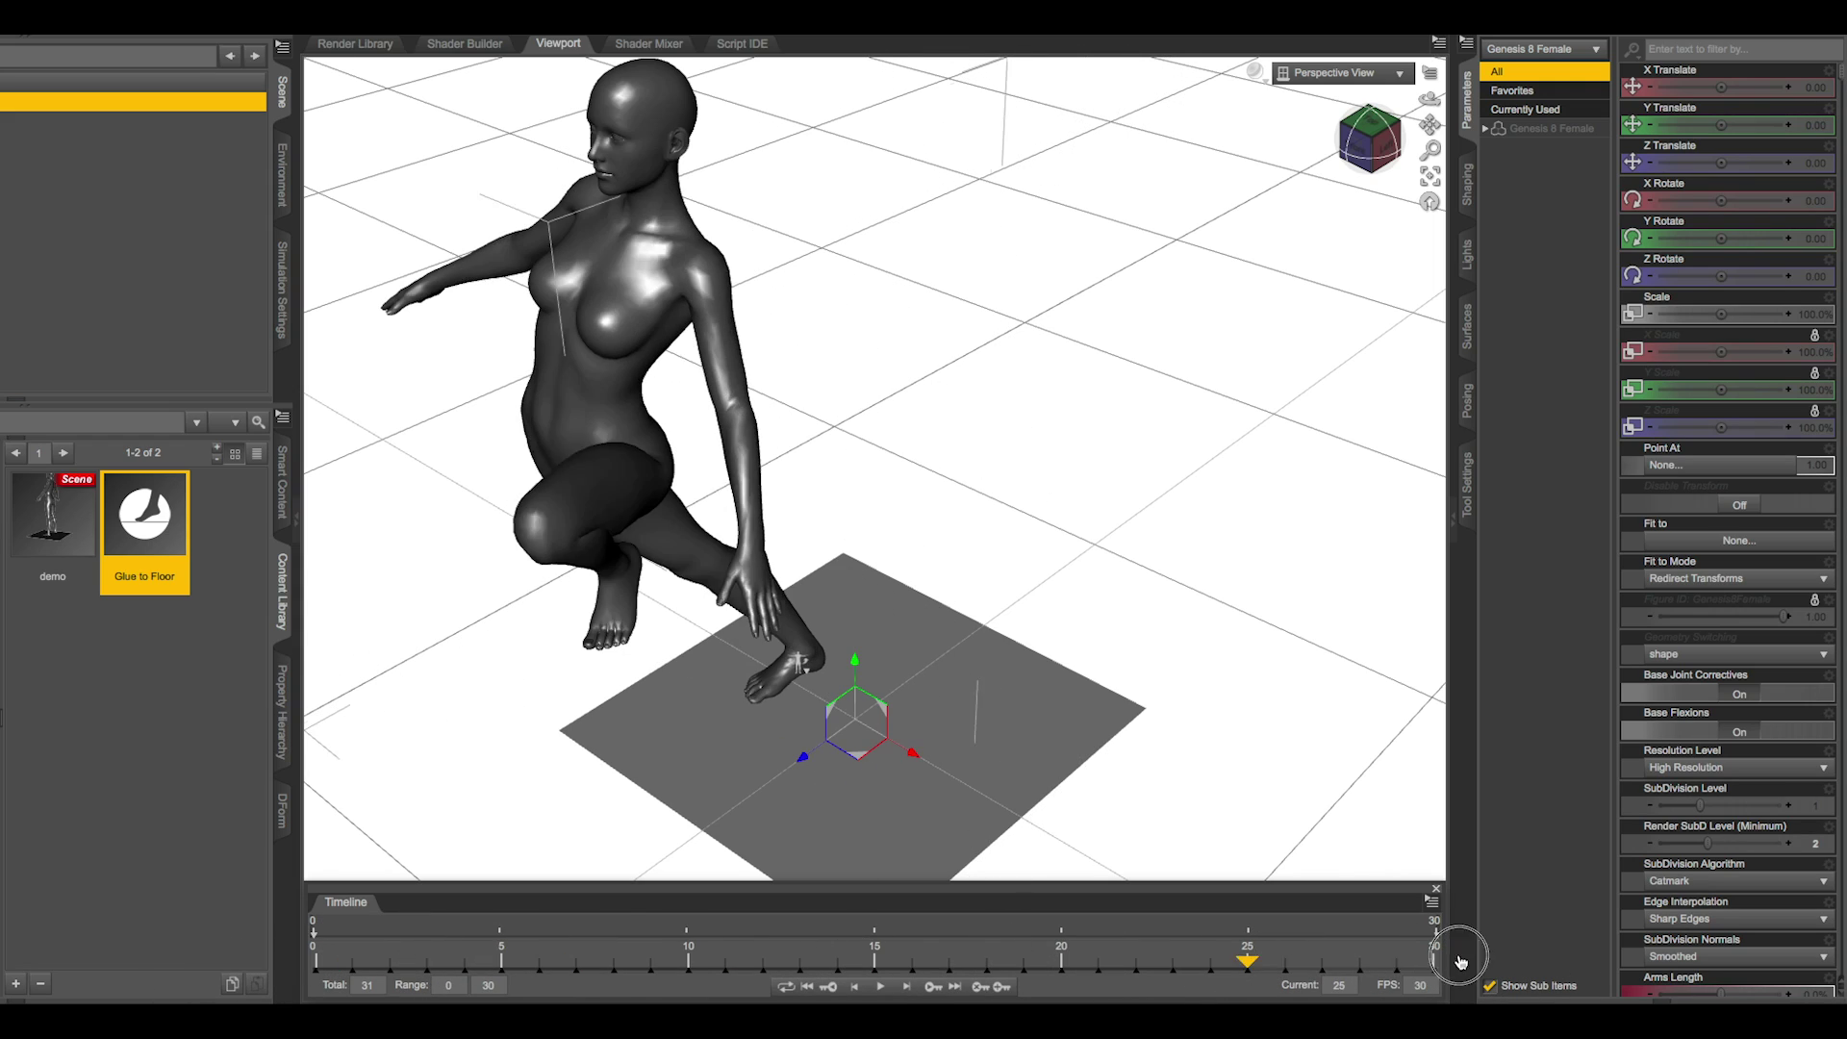
{"action": "left_click_drag", "start_coordinate": [1459, 959], "coordinate": [1459, 959]}
{"action": "left_click_drag", "start_coordinate": [1370, 135], "coordinate": [1305, 170]}
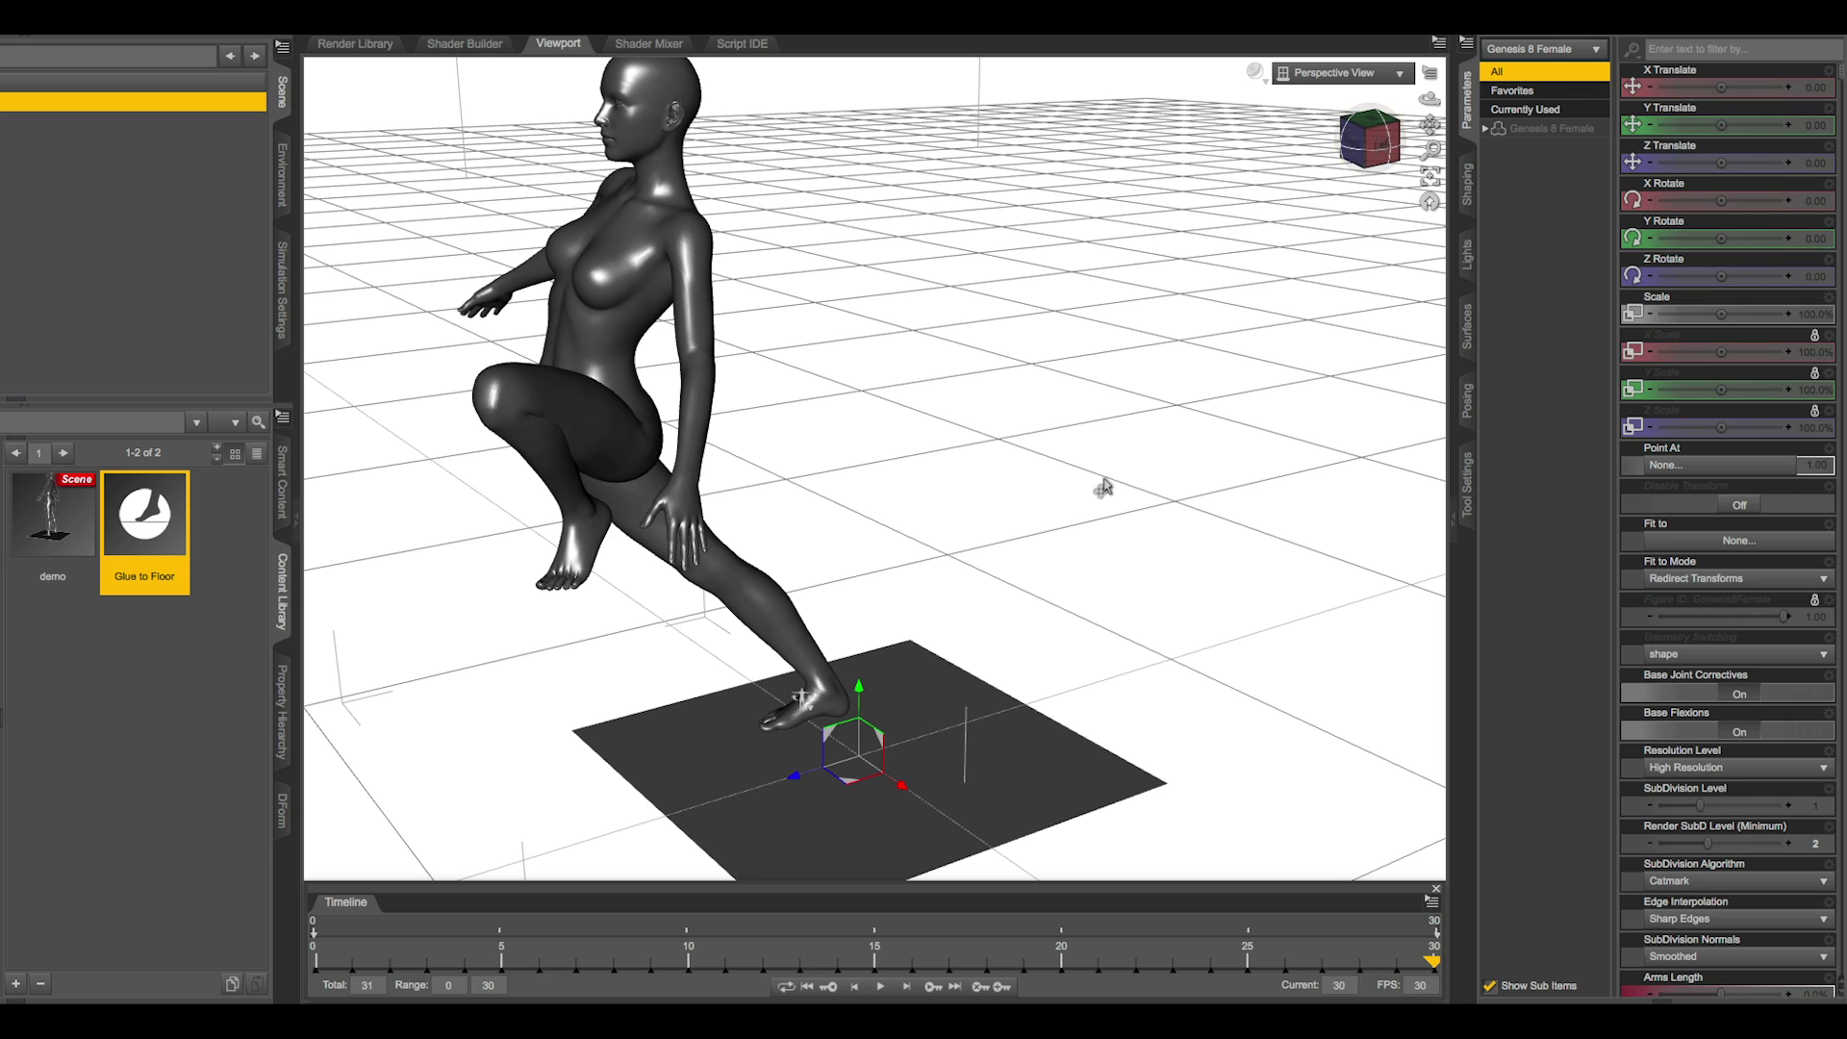
- From frame 0, run Glue to Floor with the Left Foot locked, preview the kneel, and reopen the options
{"action": "key", "text": "Home"}
{"action": "double_click", "coordinate": [153, 515]}
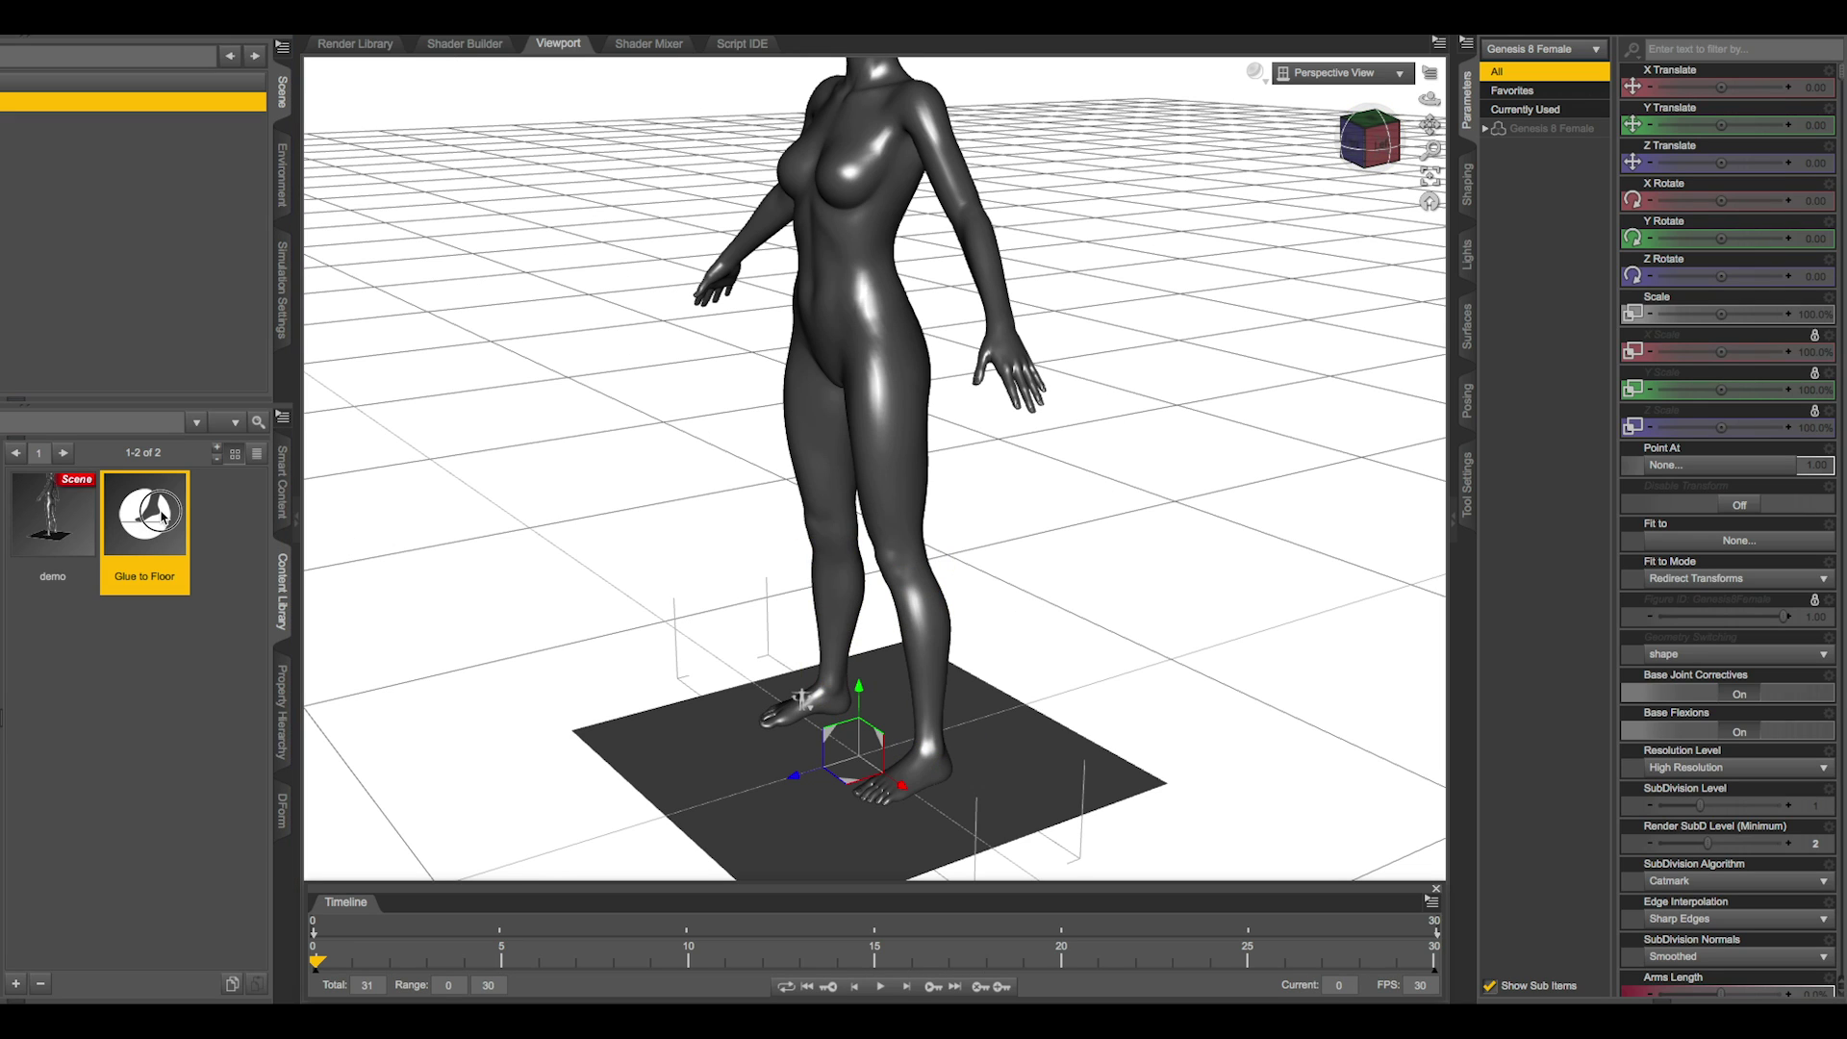
{"action": "left_click", "coordinate": [603, 546]}
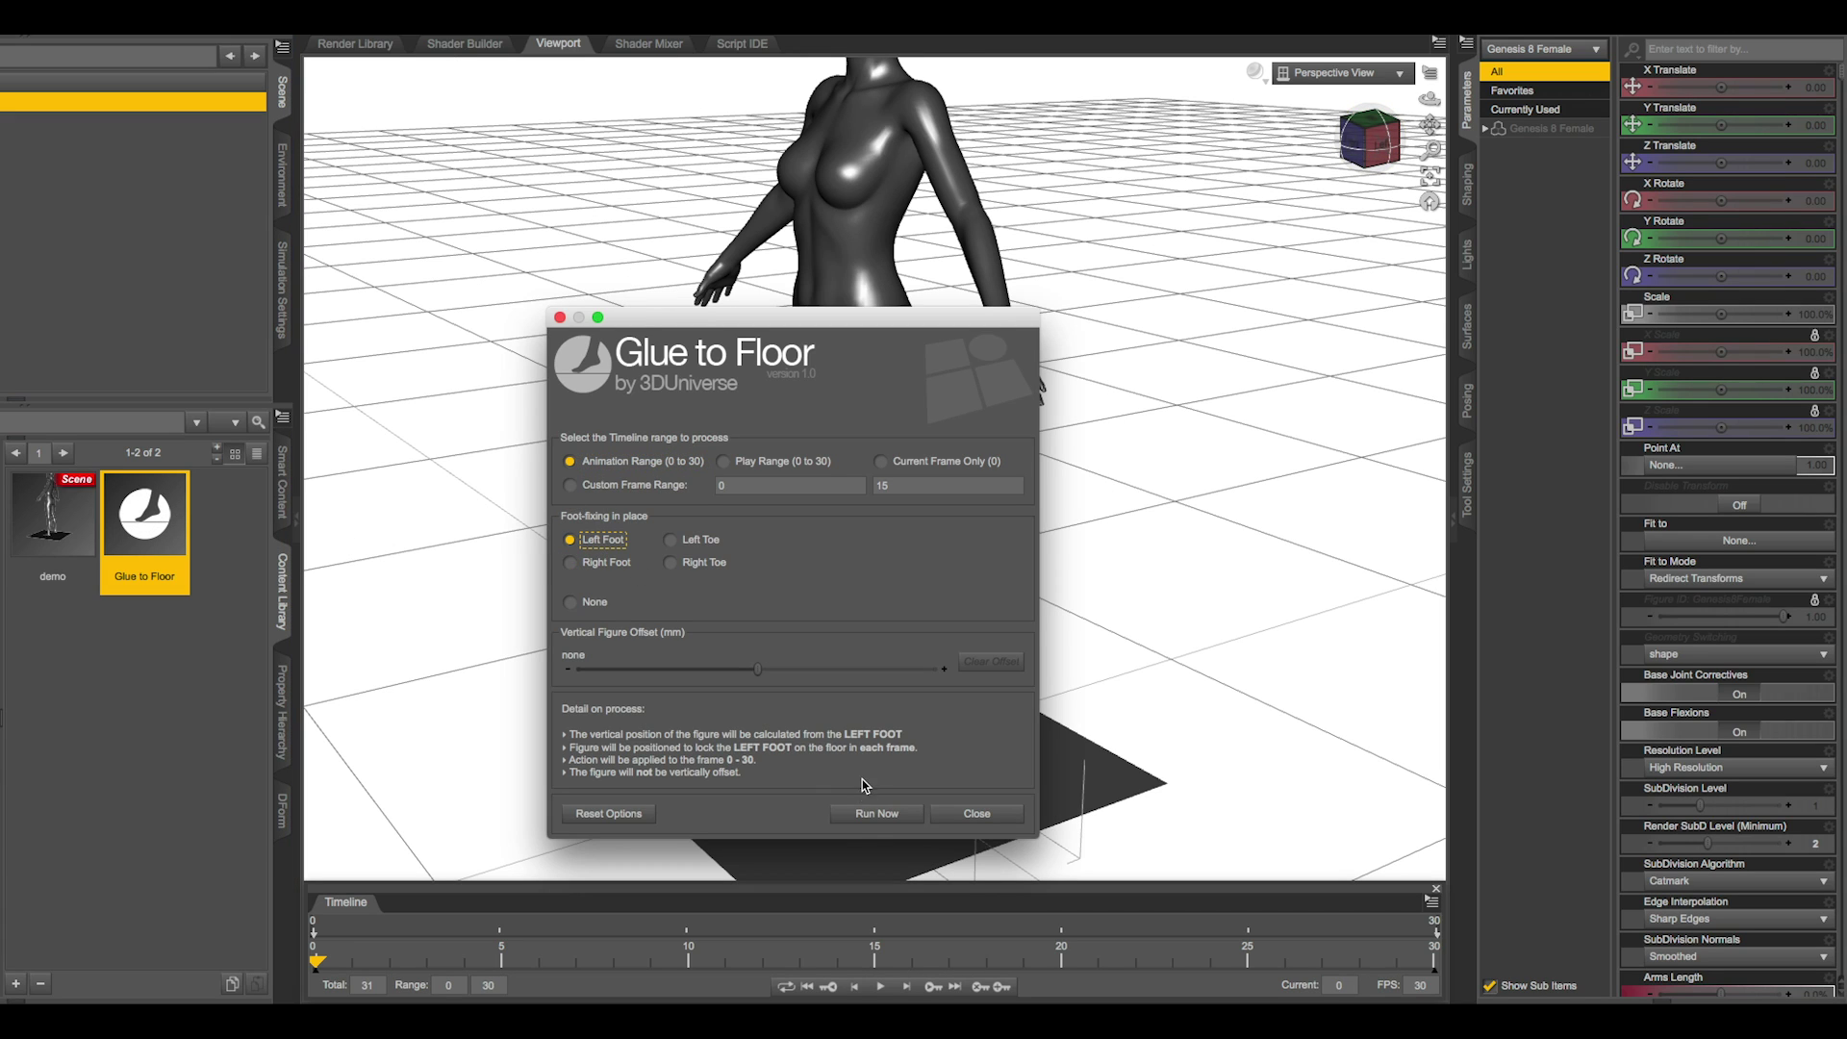
{"action": "left_click", "coordinate": [870, 813]}
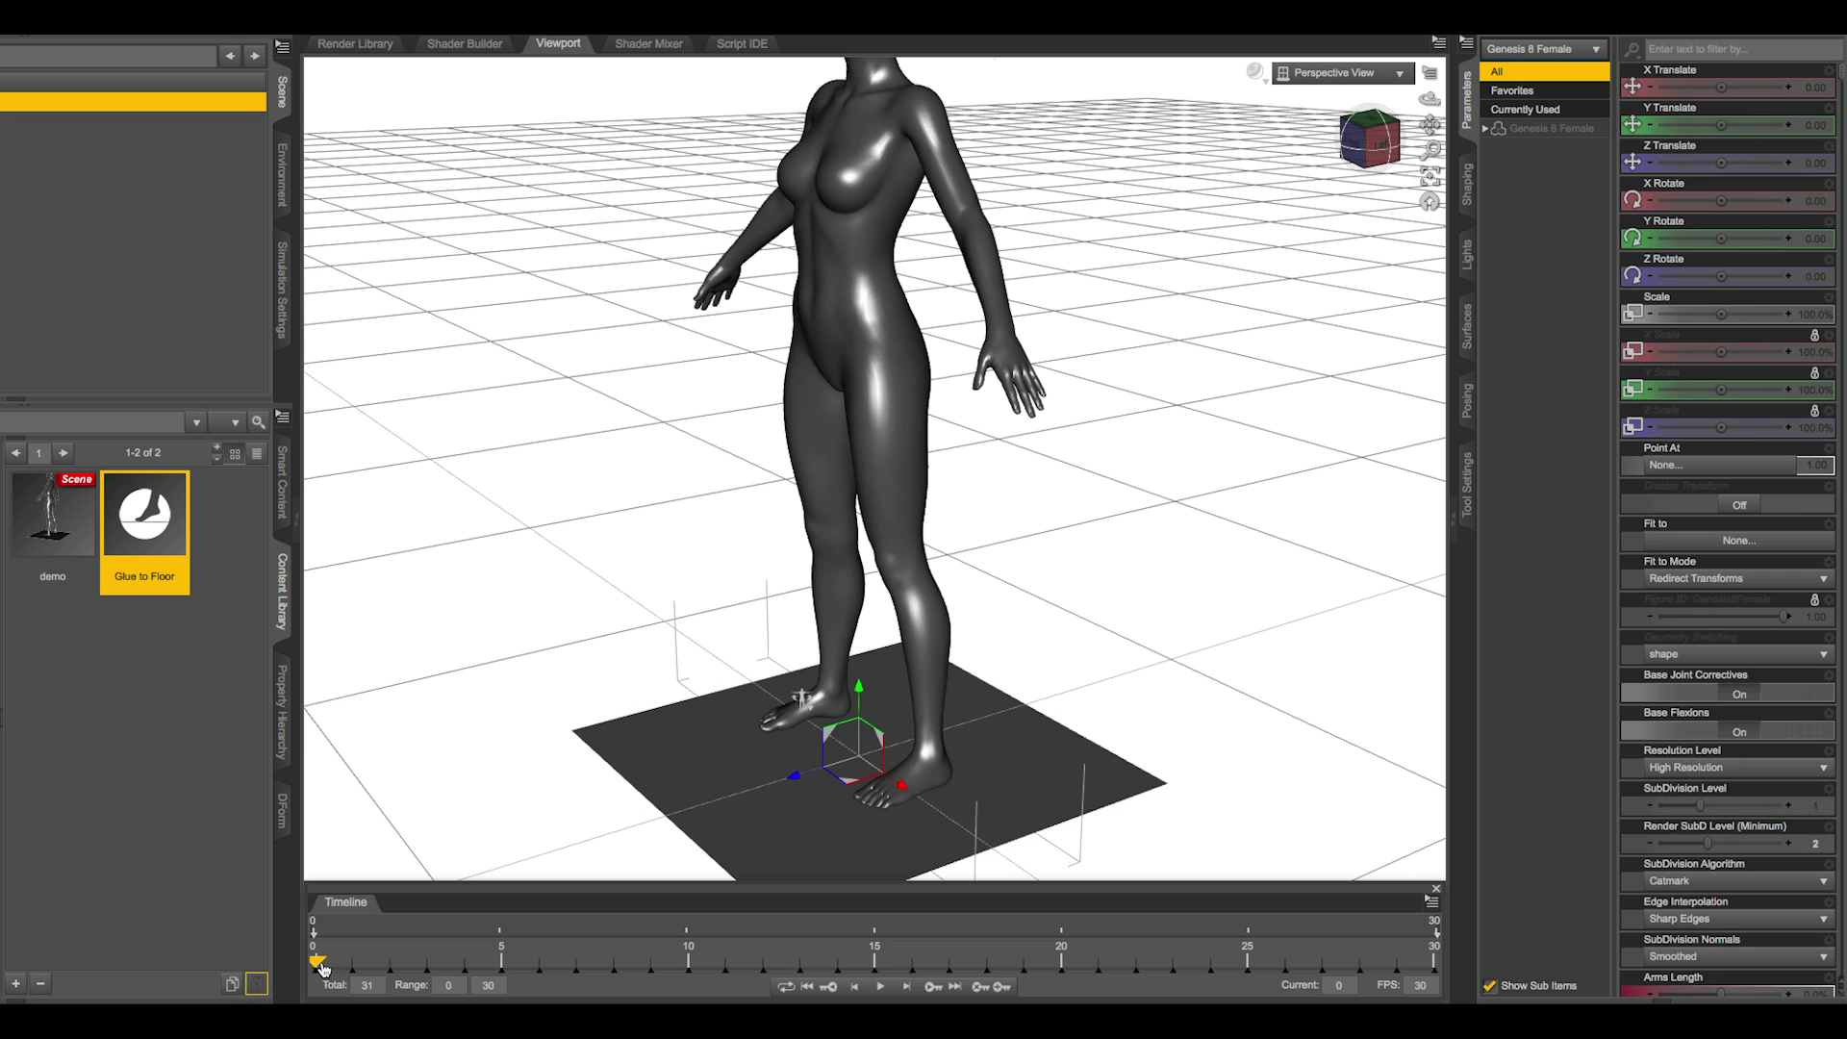
{"action": "left_click_drag", "start_coordinate": [322, 966], "coordinate": [296, 940]}
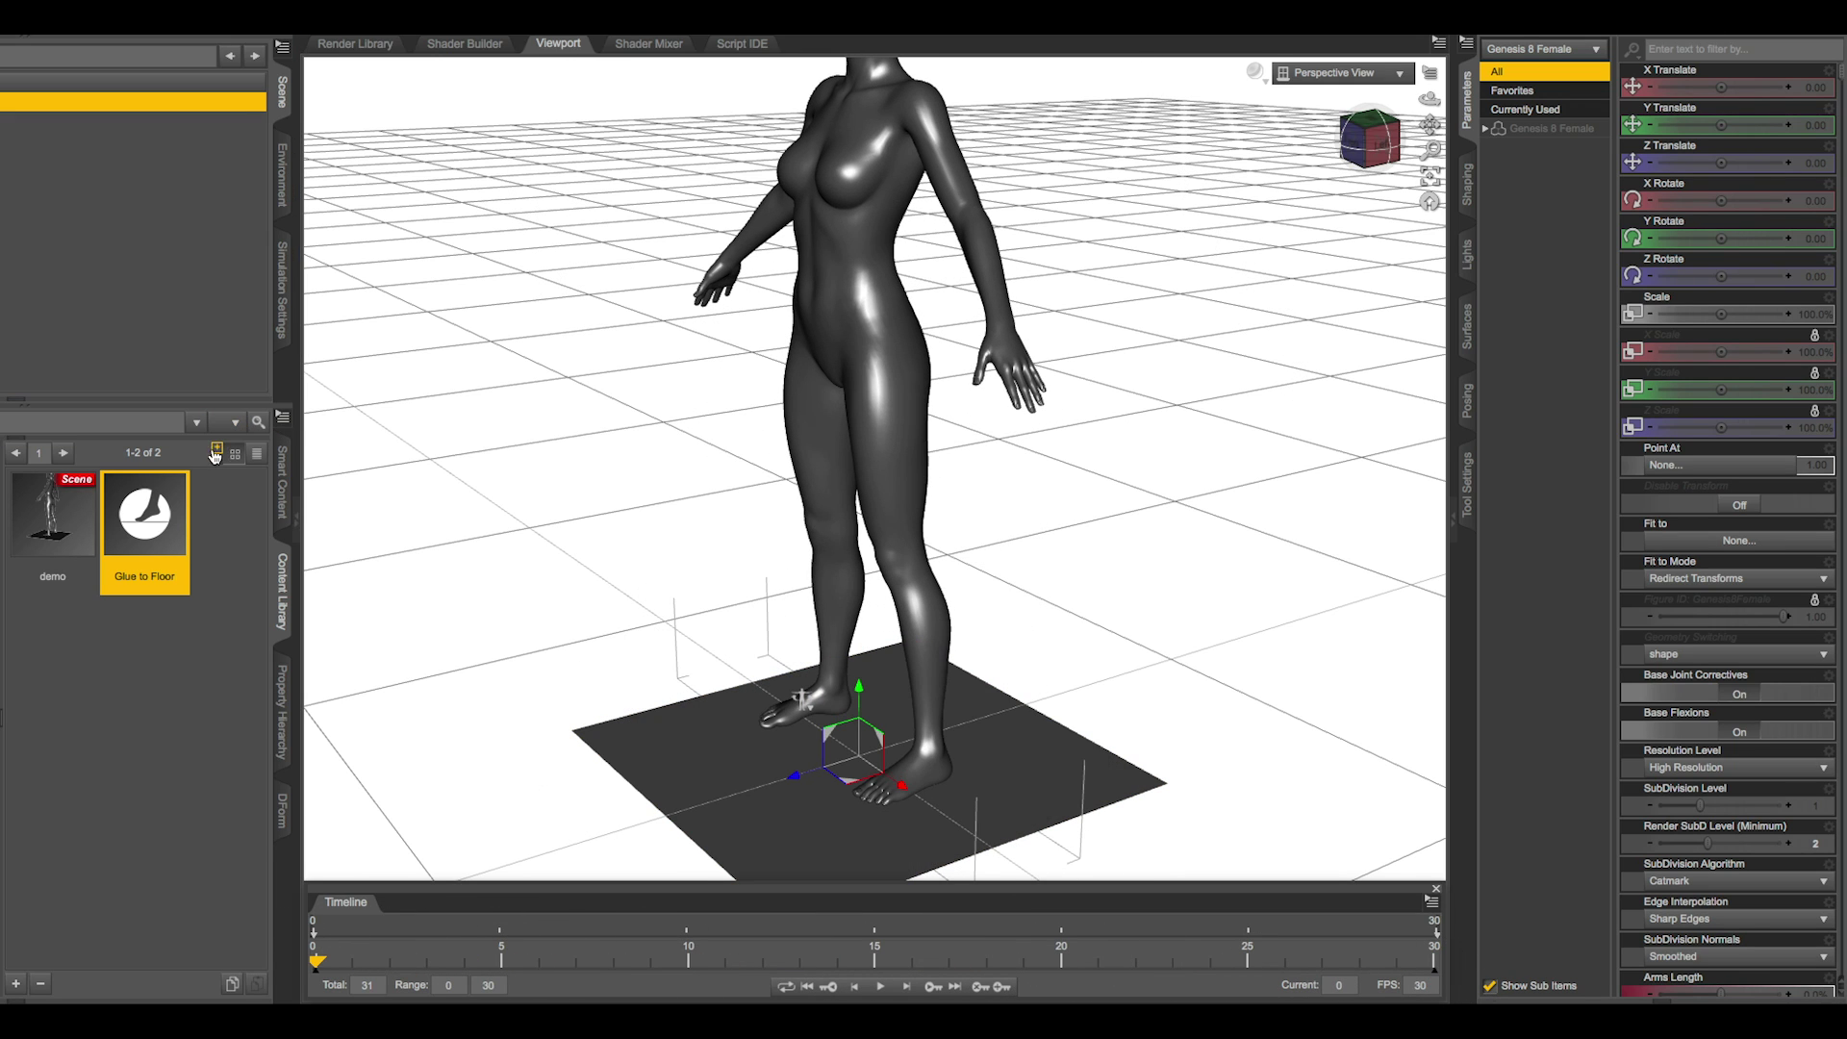
{"action": "double_click", "coordinate": [147, 532]}
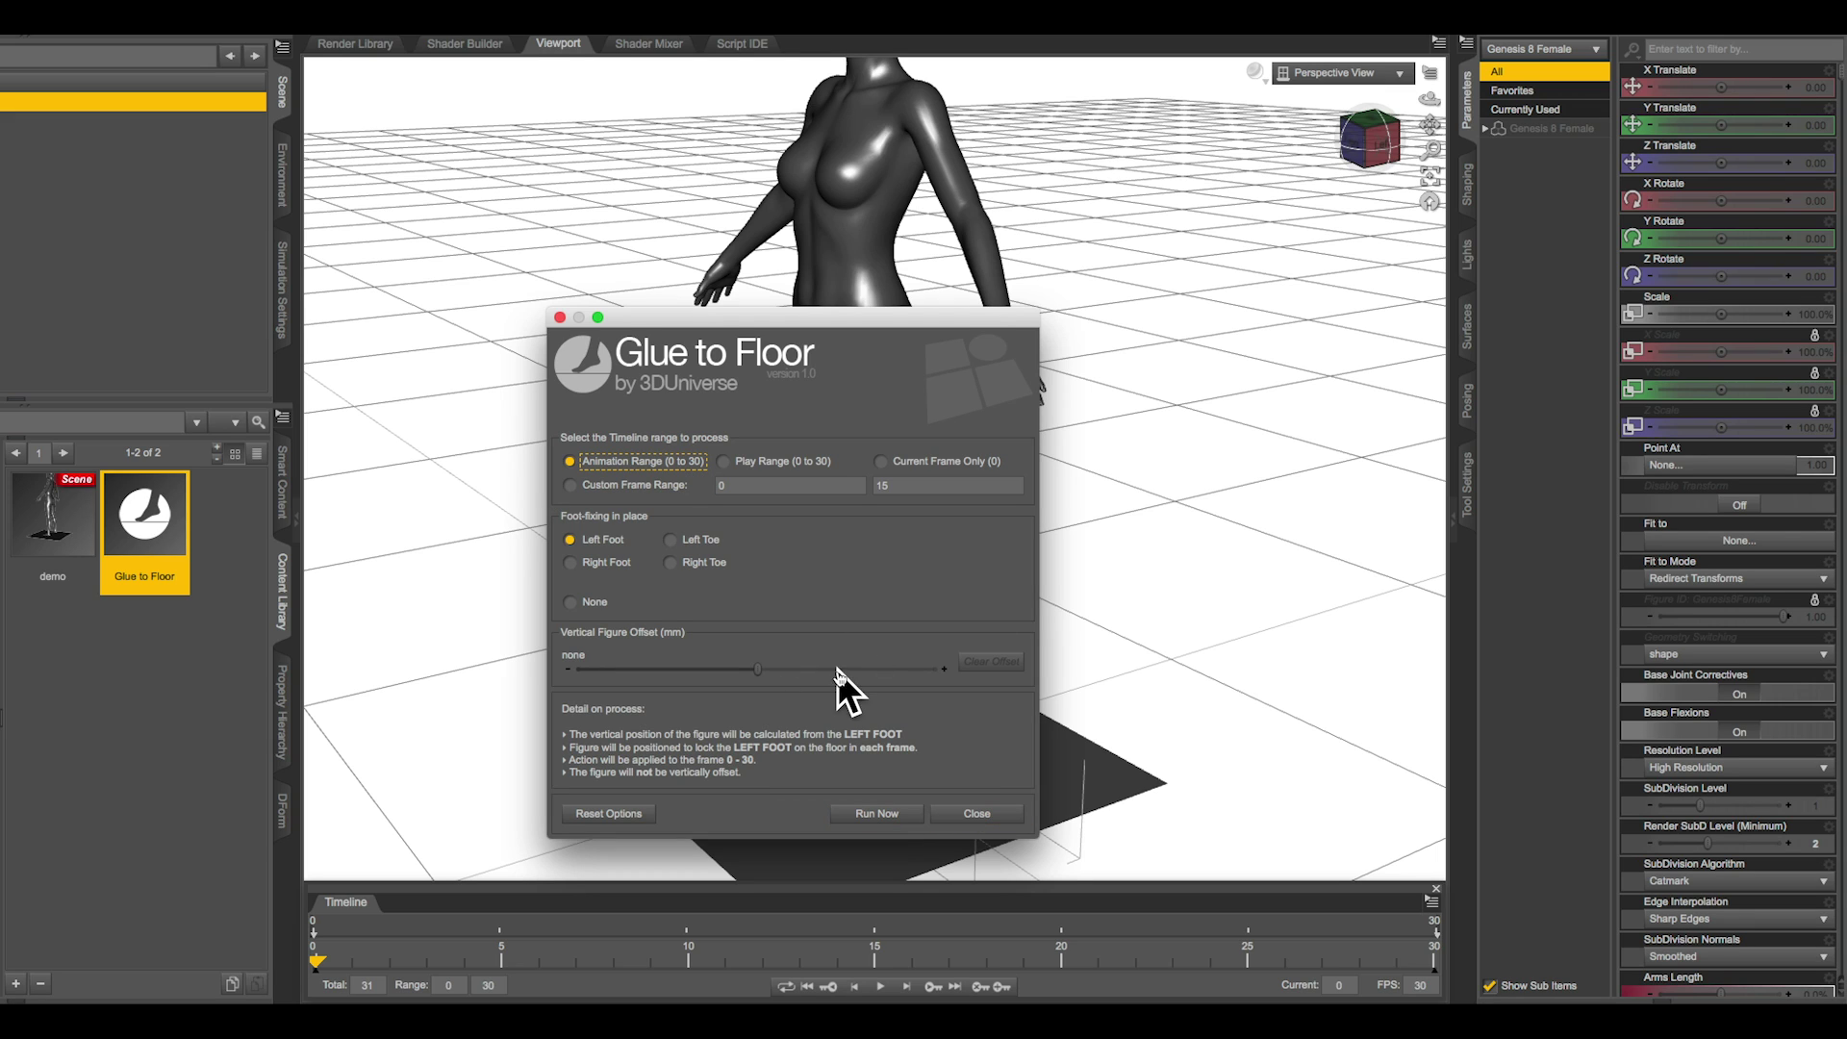
- Close the dialog and raise the floor plane's Y Translate to 20
{"action": "left_click", "coordinate": [971, 815]}
{"action": "left_click", "coordinate": [1015, 803]}
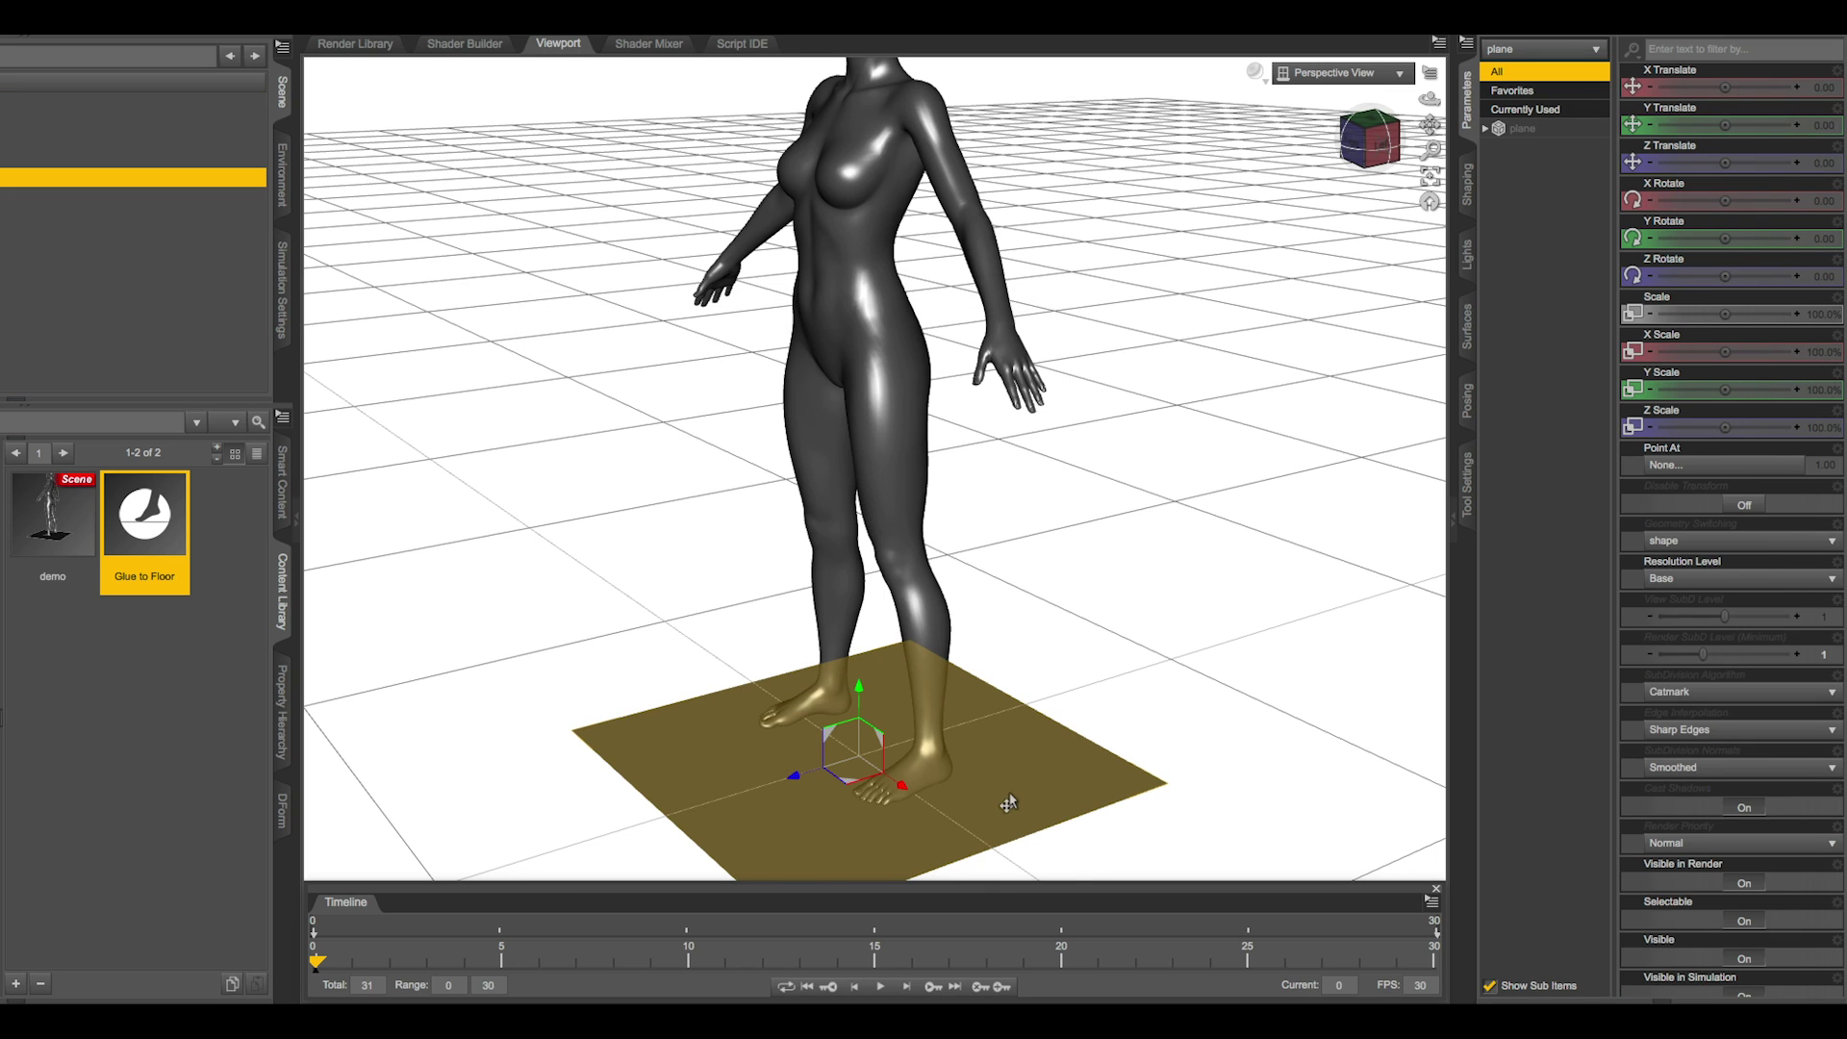
{"action": "left_click", "coordinate": [1825, 125]}
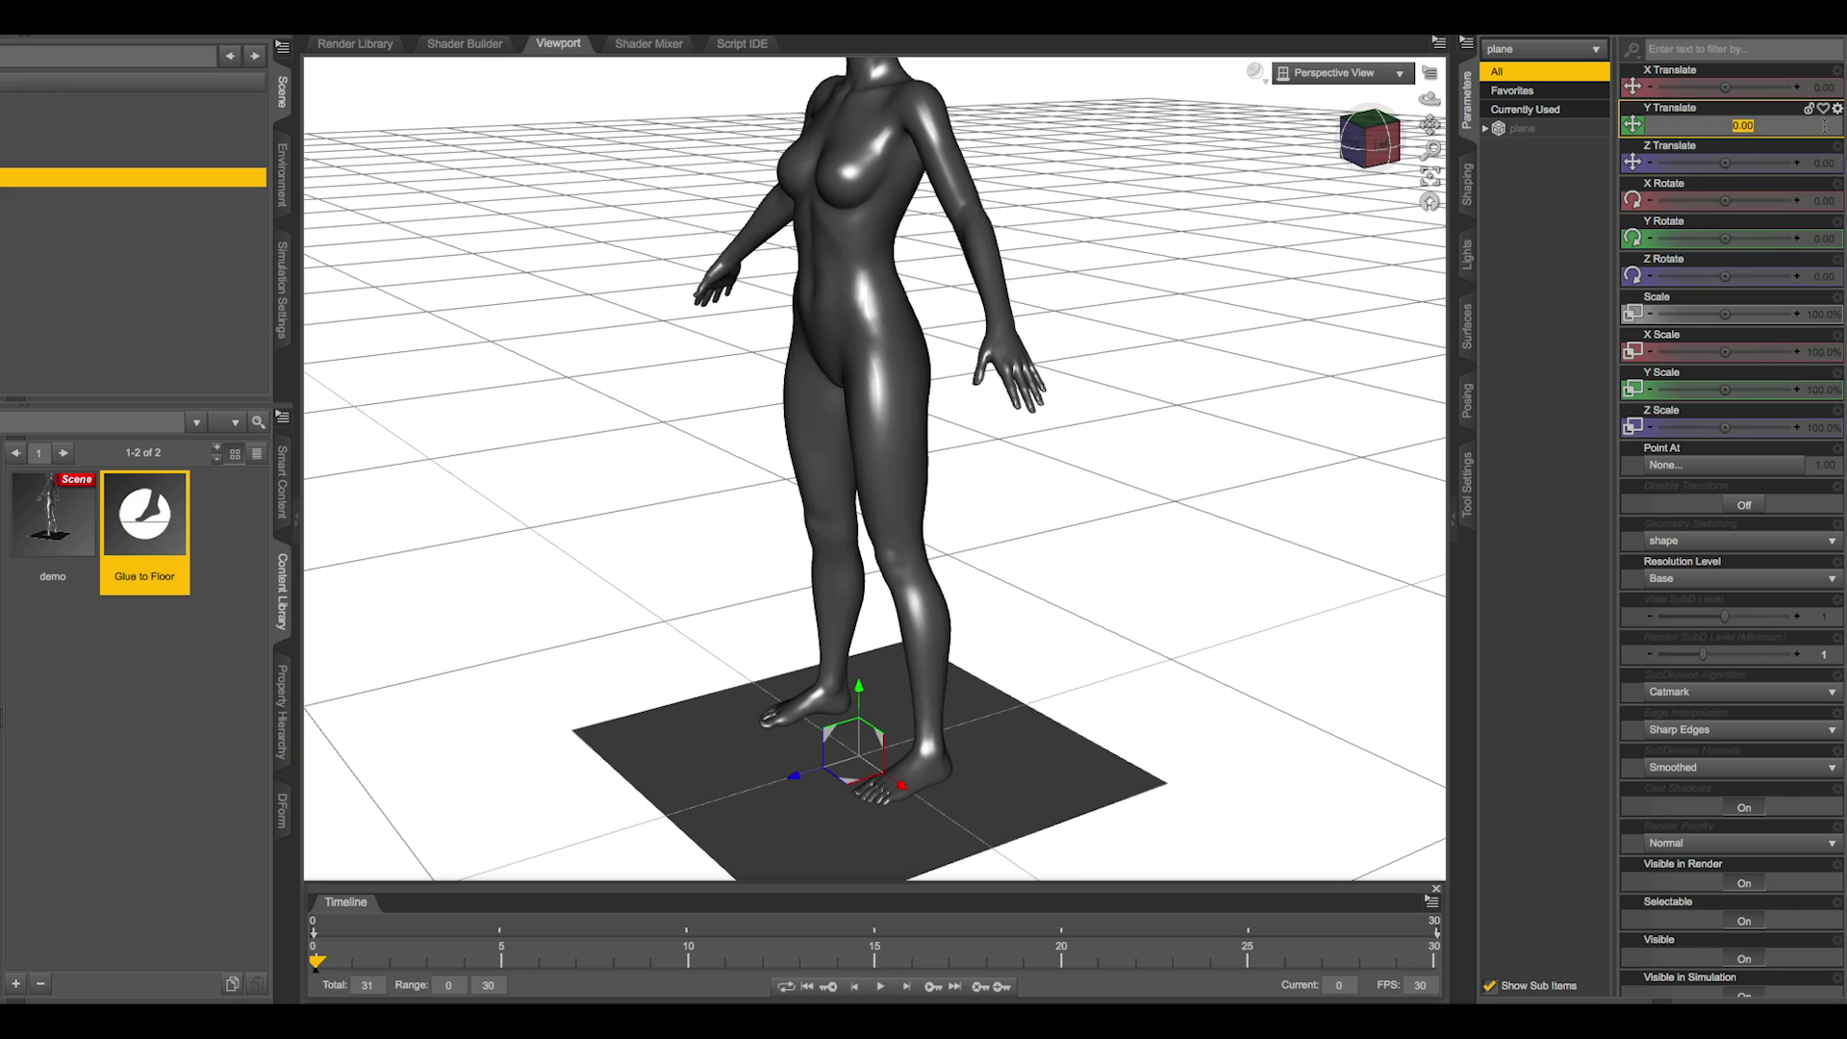
{"action": "key", "text": "Return"}
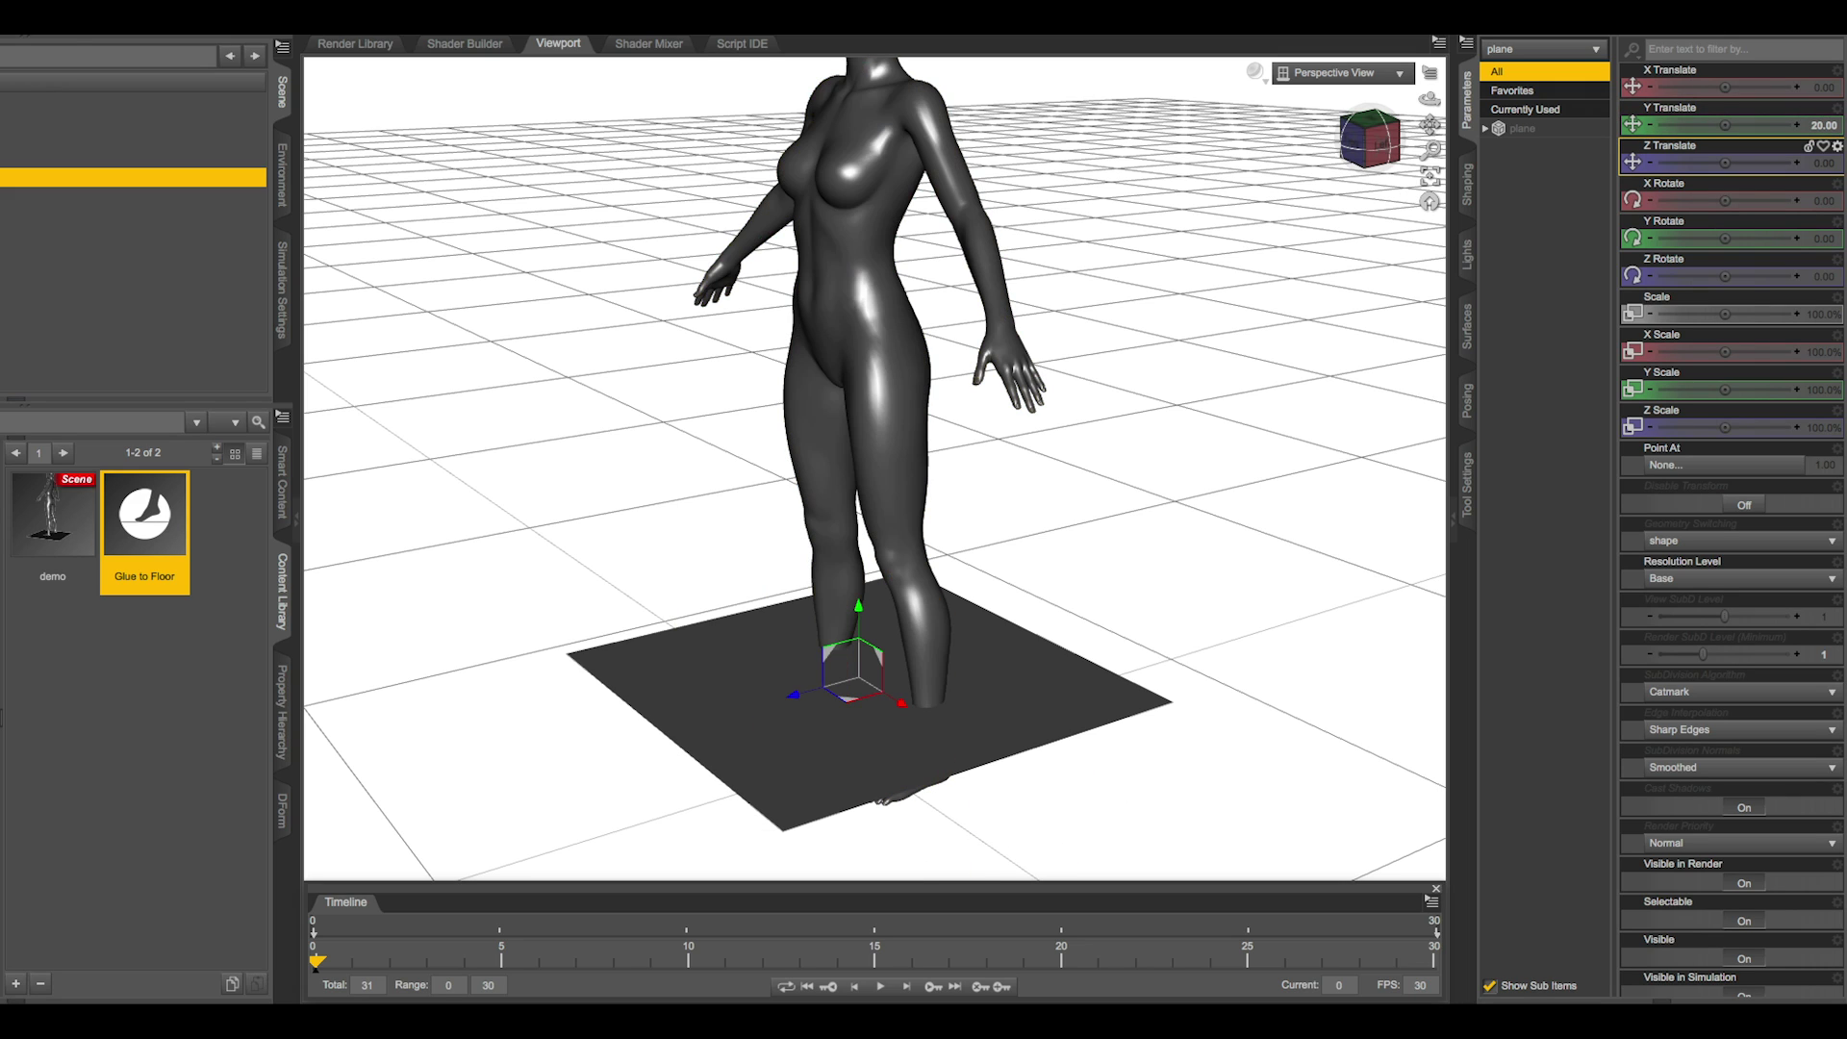
- Run Glue to Floor on the figure with the Right Toe locked and preview the animation
{"action": "left_click", "coordinate": [135, 101]}
{"action": "double_click", "coordinate": [154, 495]}
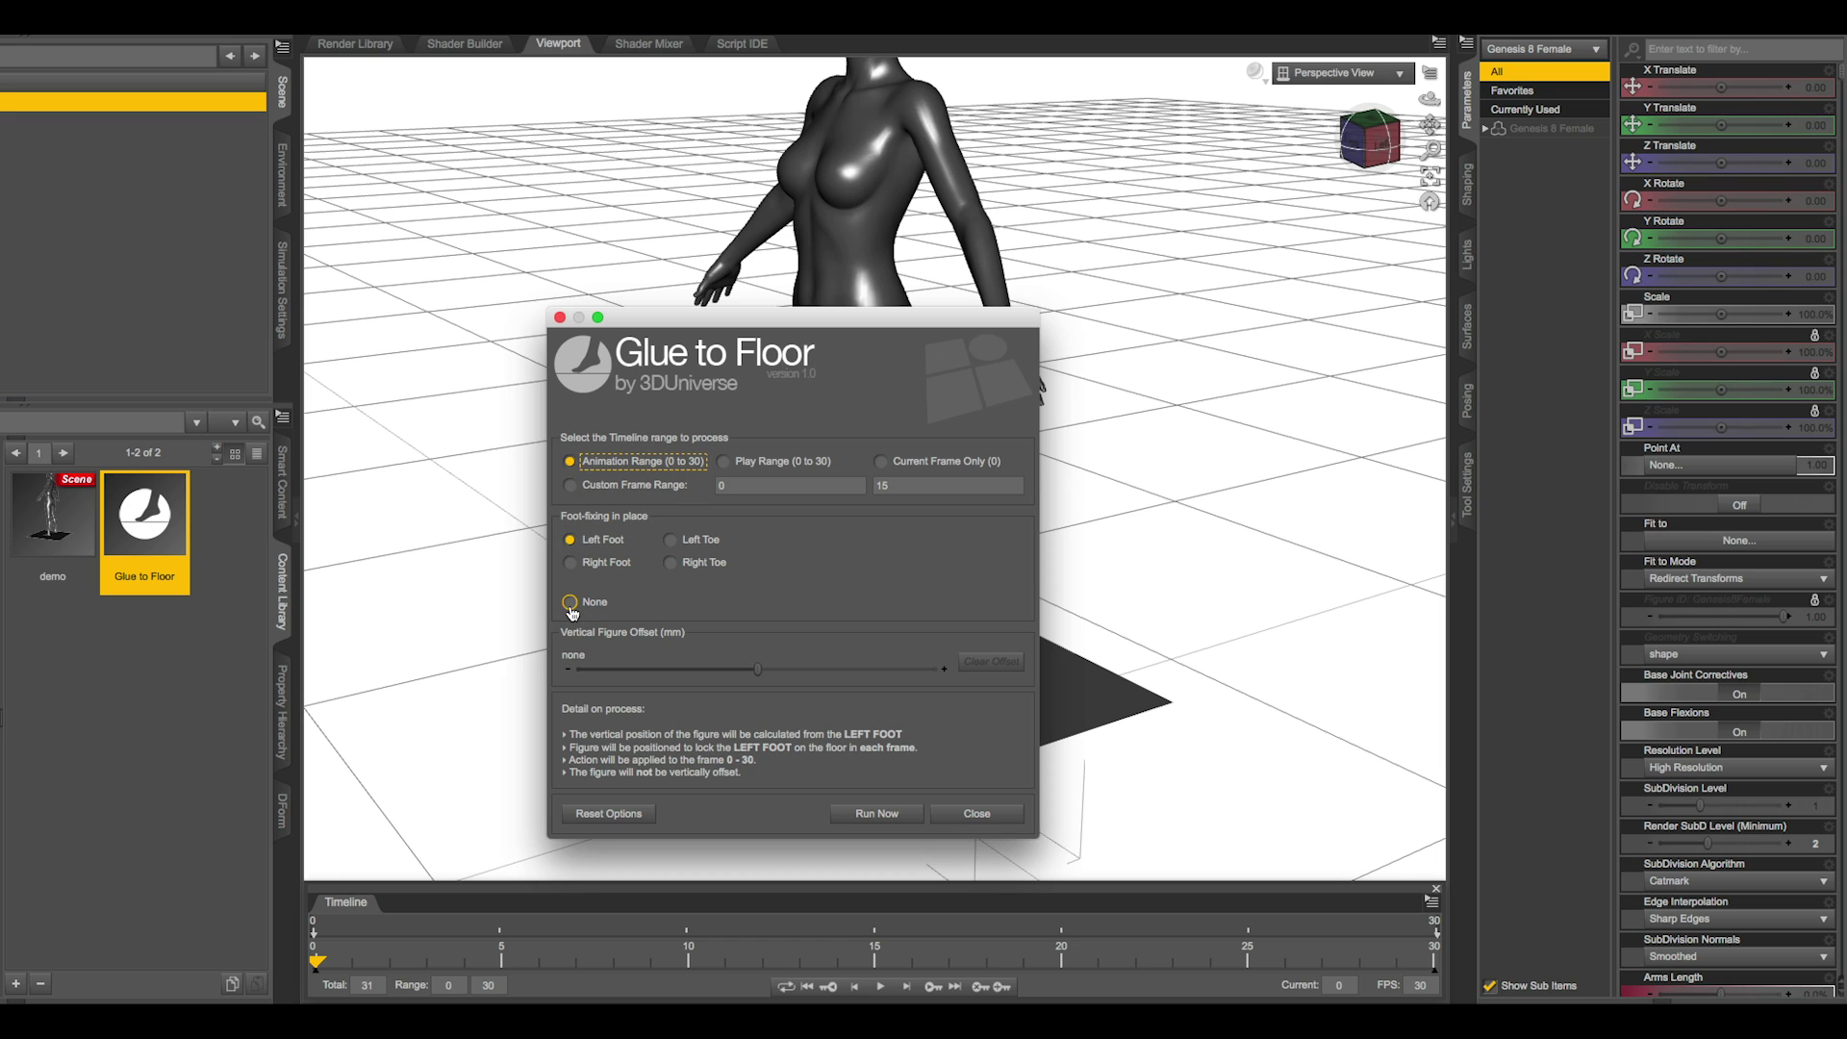
{"action": "left_click", "coordinate": [606, 568]}
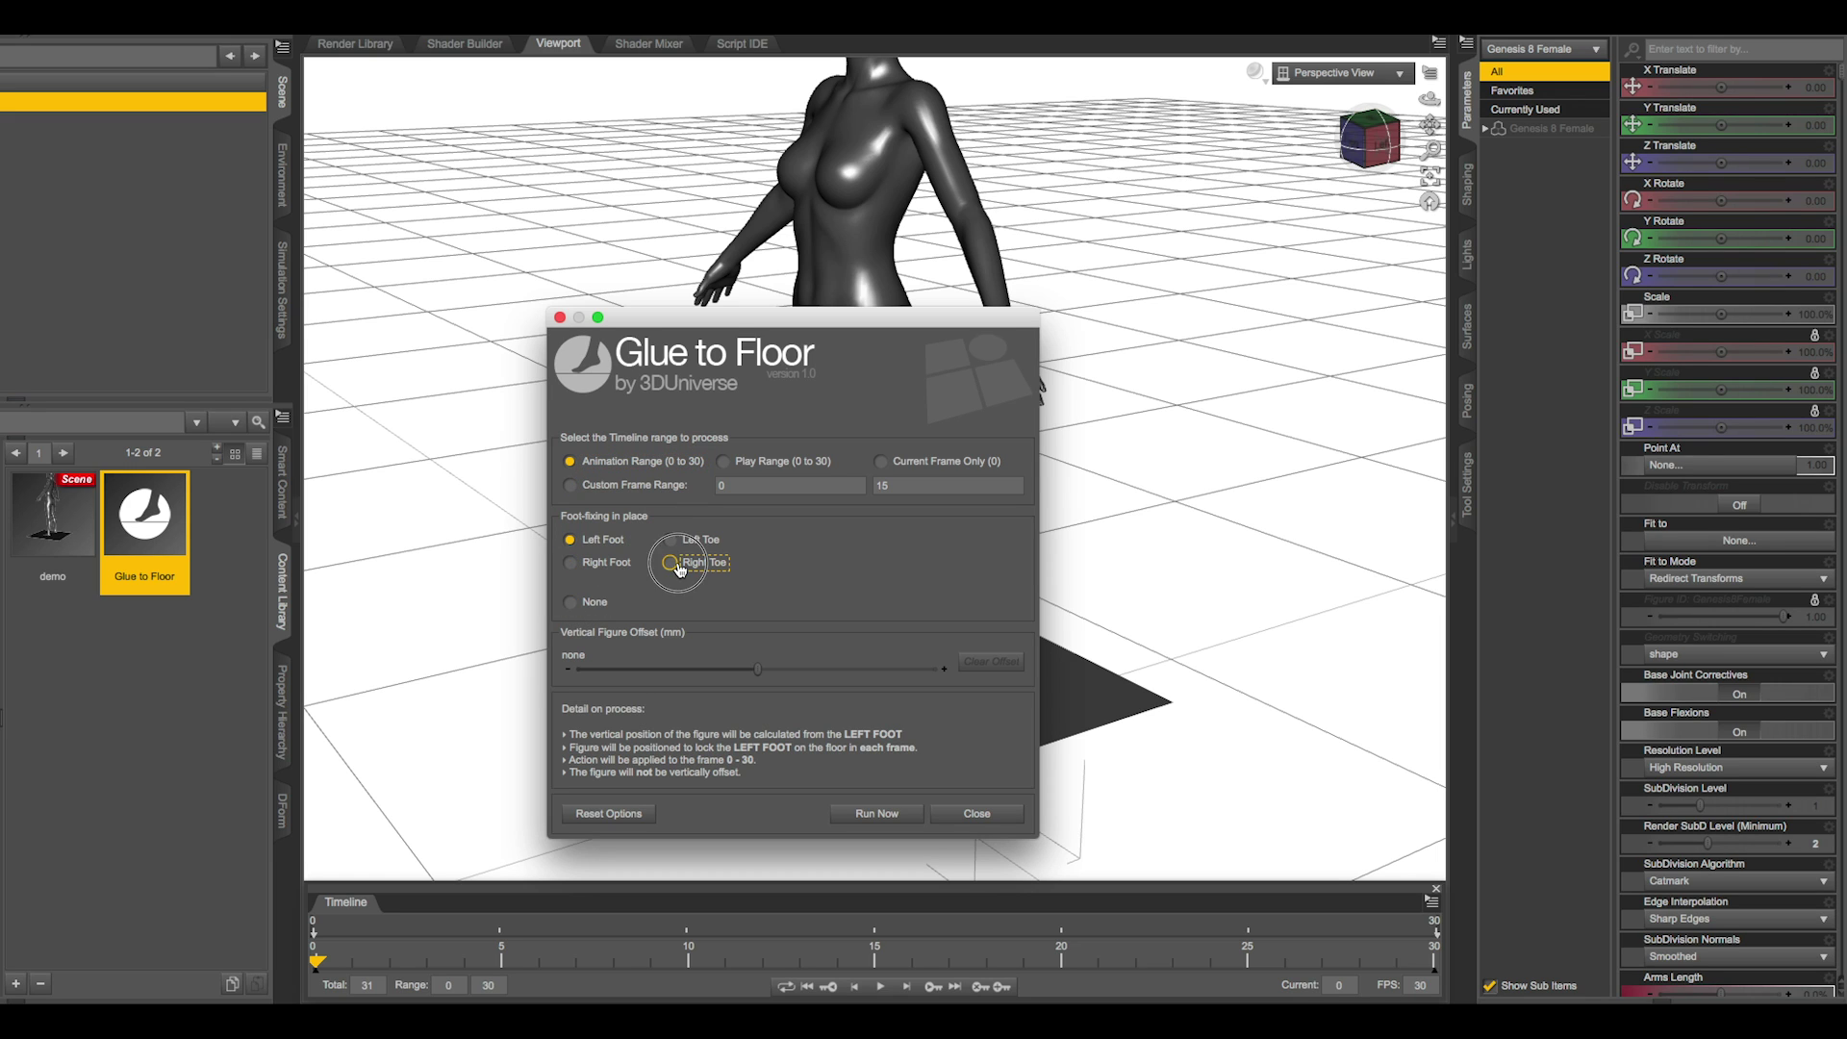
{"action": "left_click", "coordinate": [871, 812]}
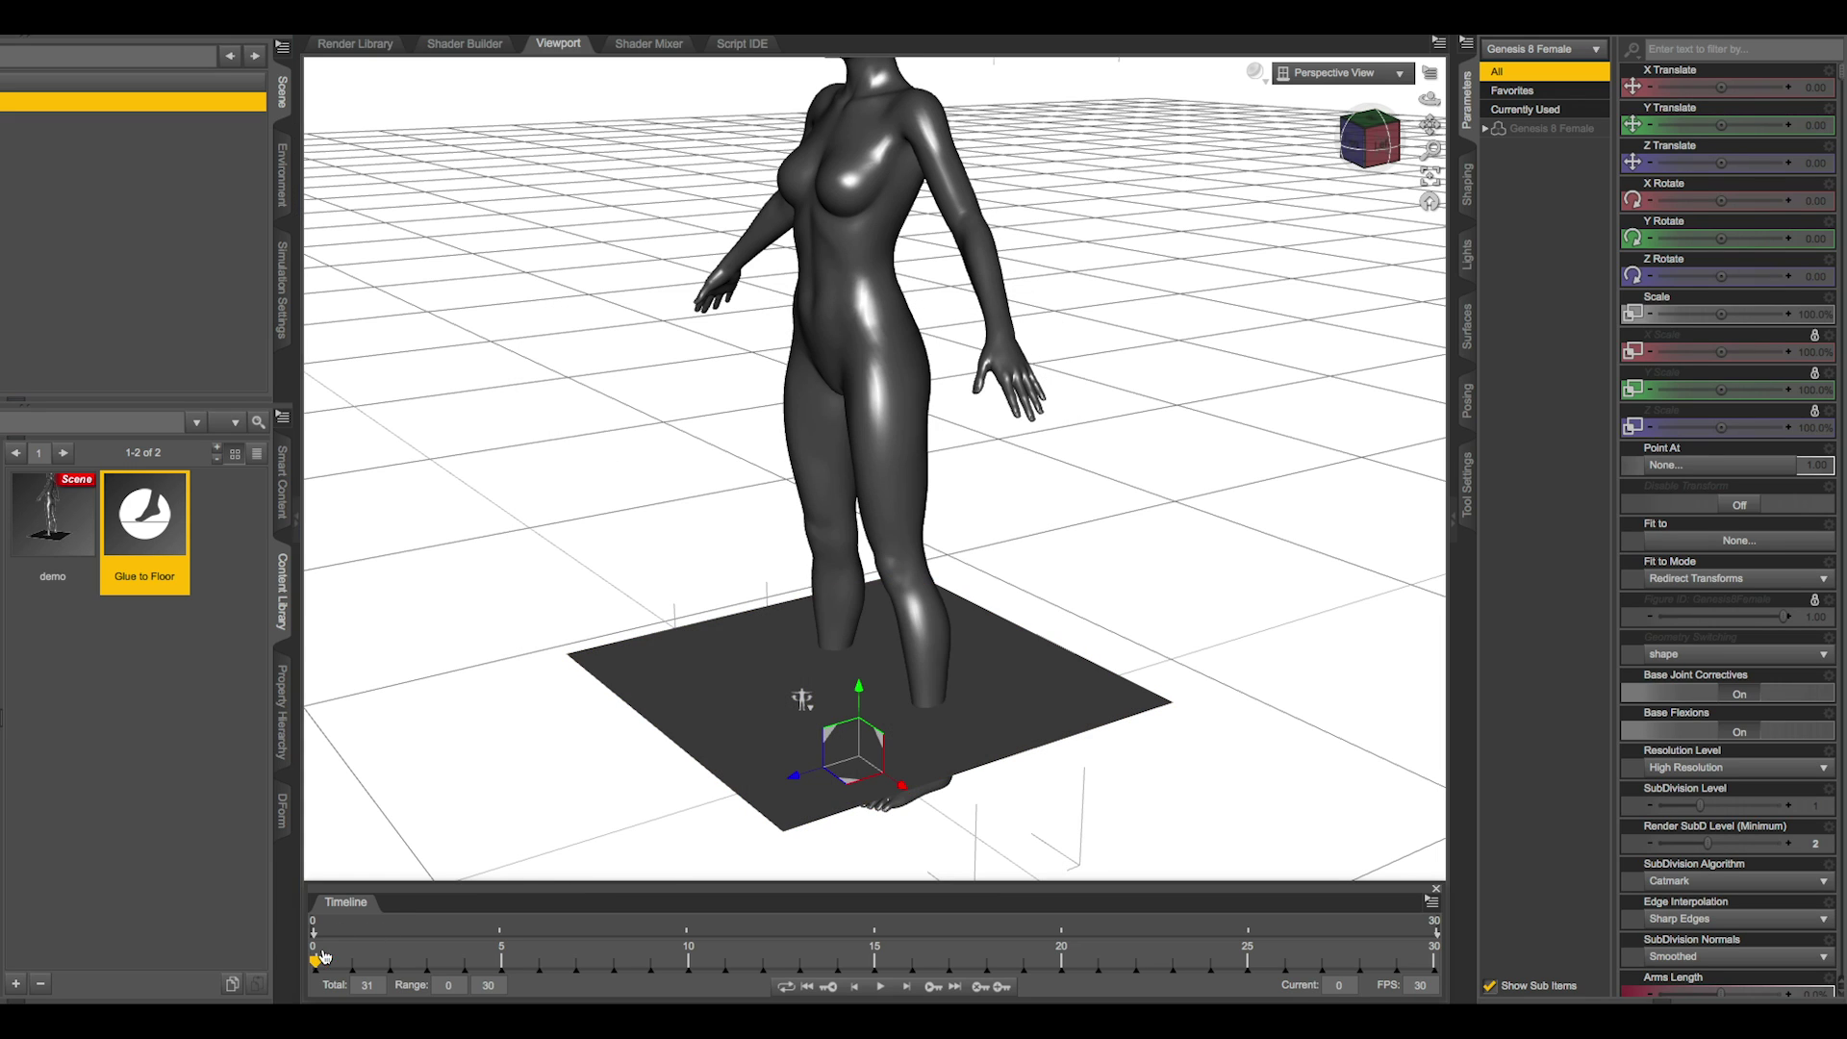
{"action": "left_click_drag", "start_coordinate": [318, 969], "coordinate": [1414, 931]}
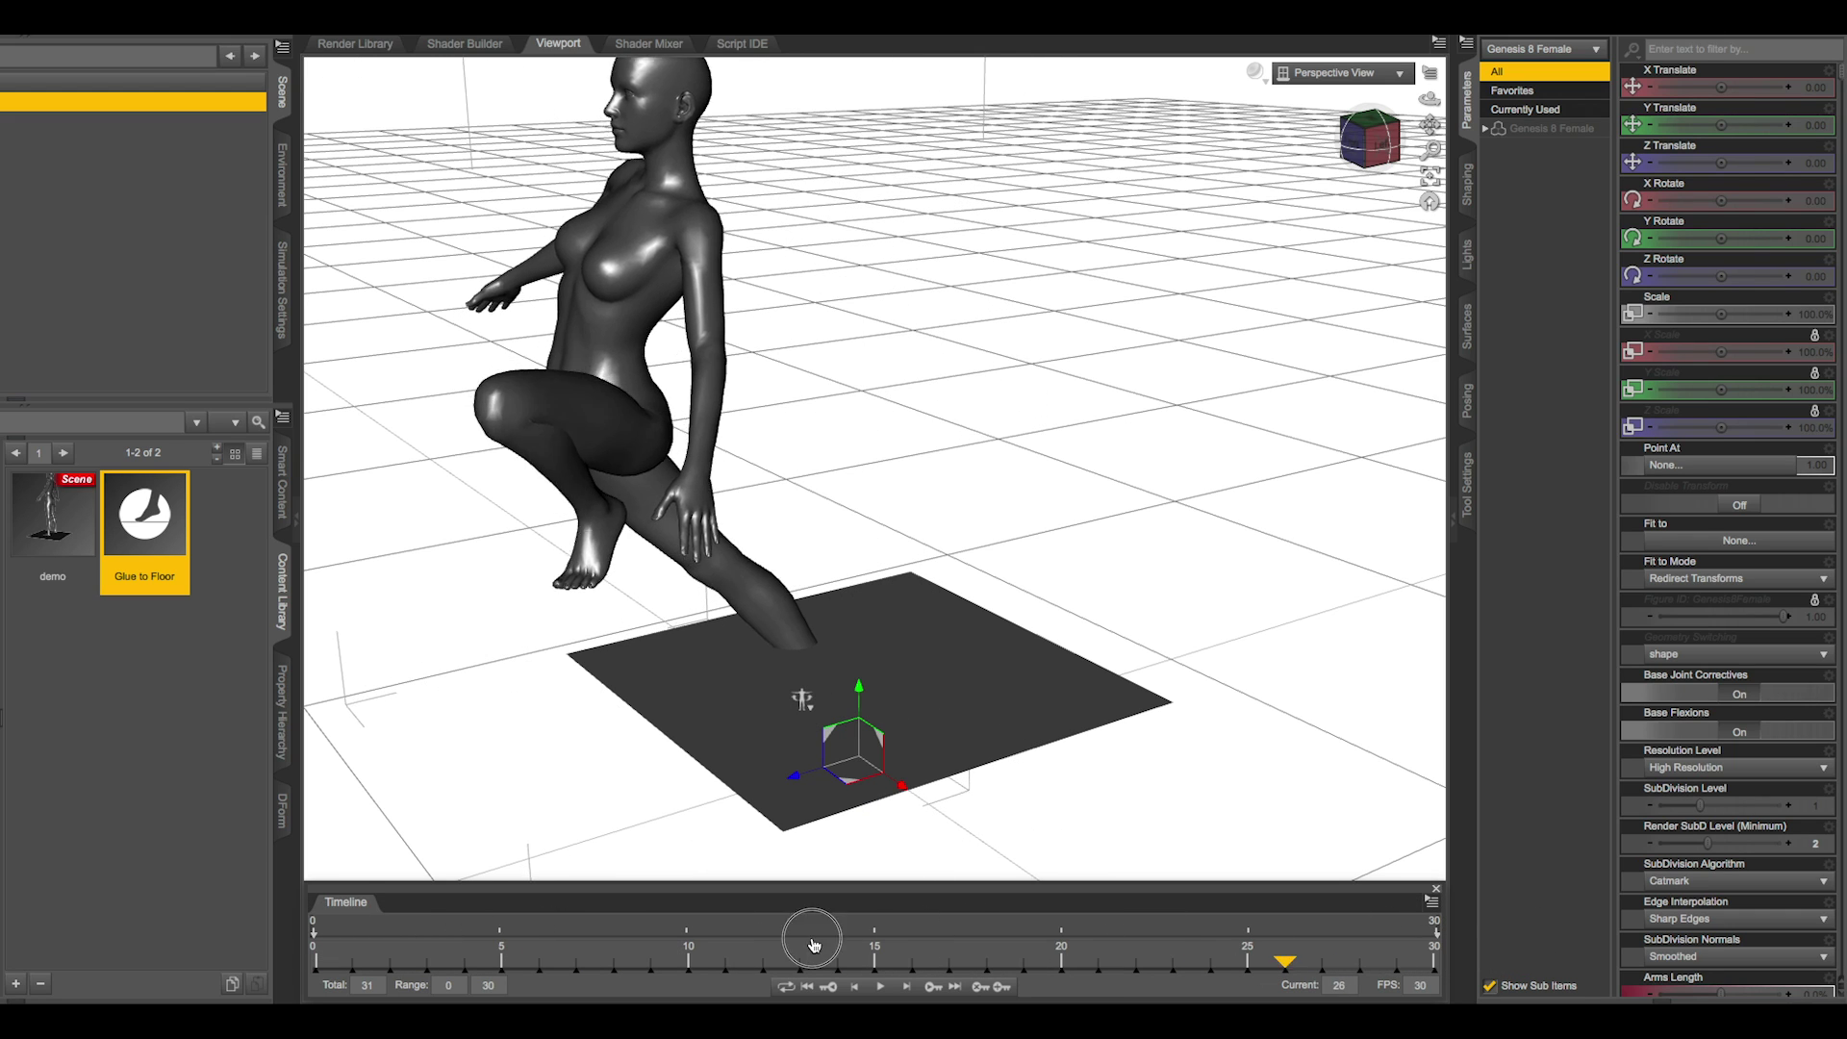
{"action": "left_click", "coordinate": [806, 986]}
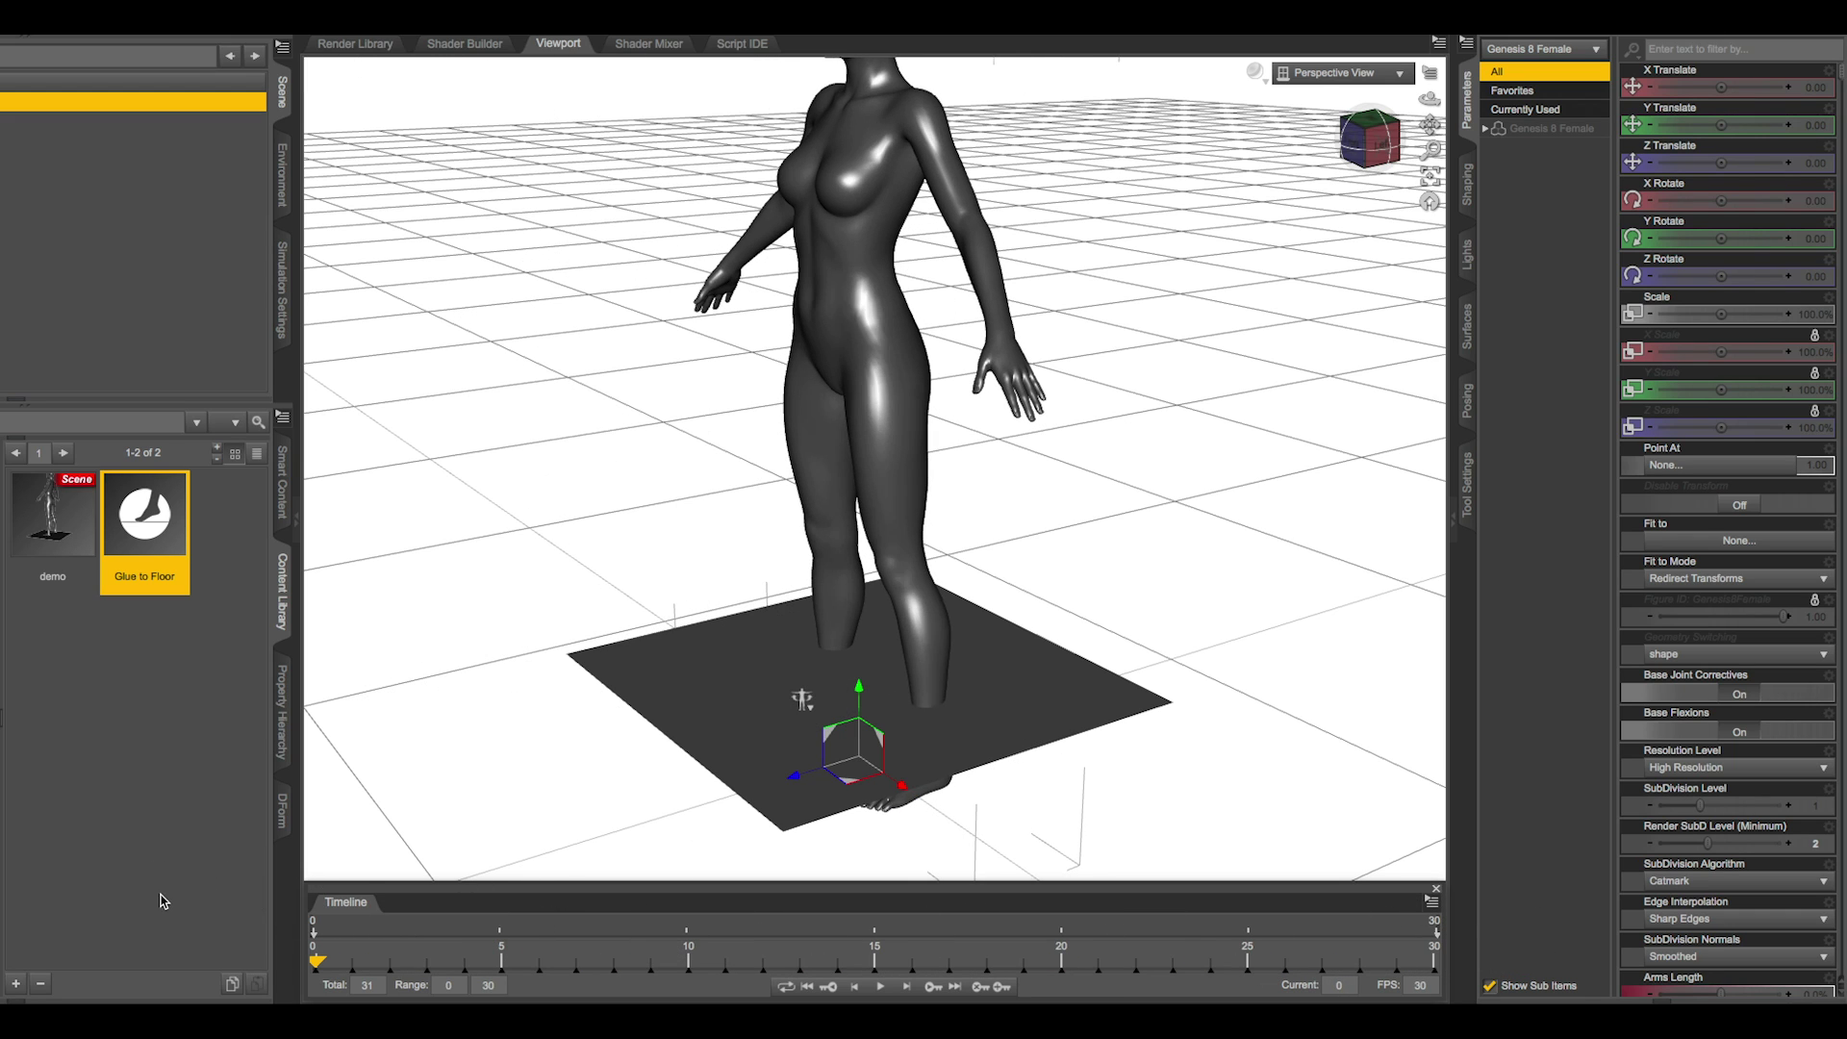
- Rerun Glue to Floor on the Right Toe with a 200mm vertical figure offset and preview the lunge
{"action": "double_click", "coordinate": [174, 534]}
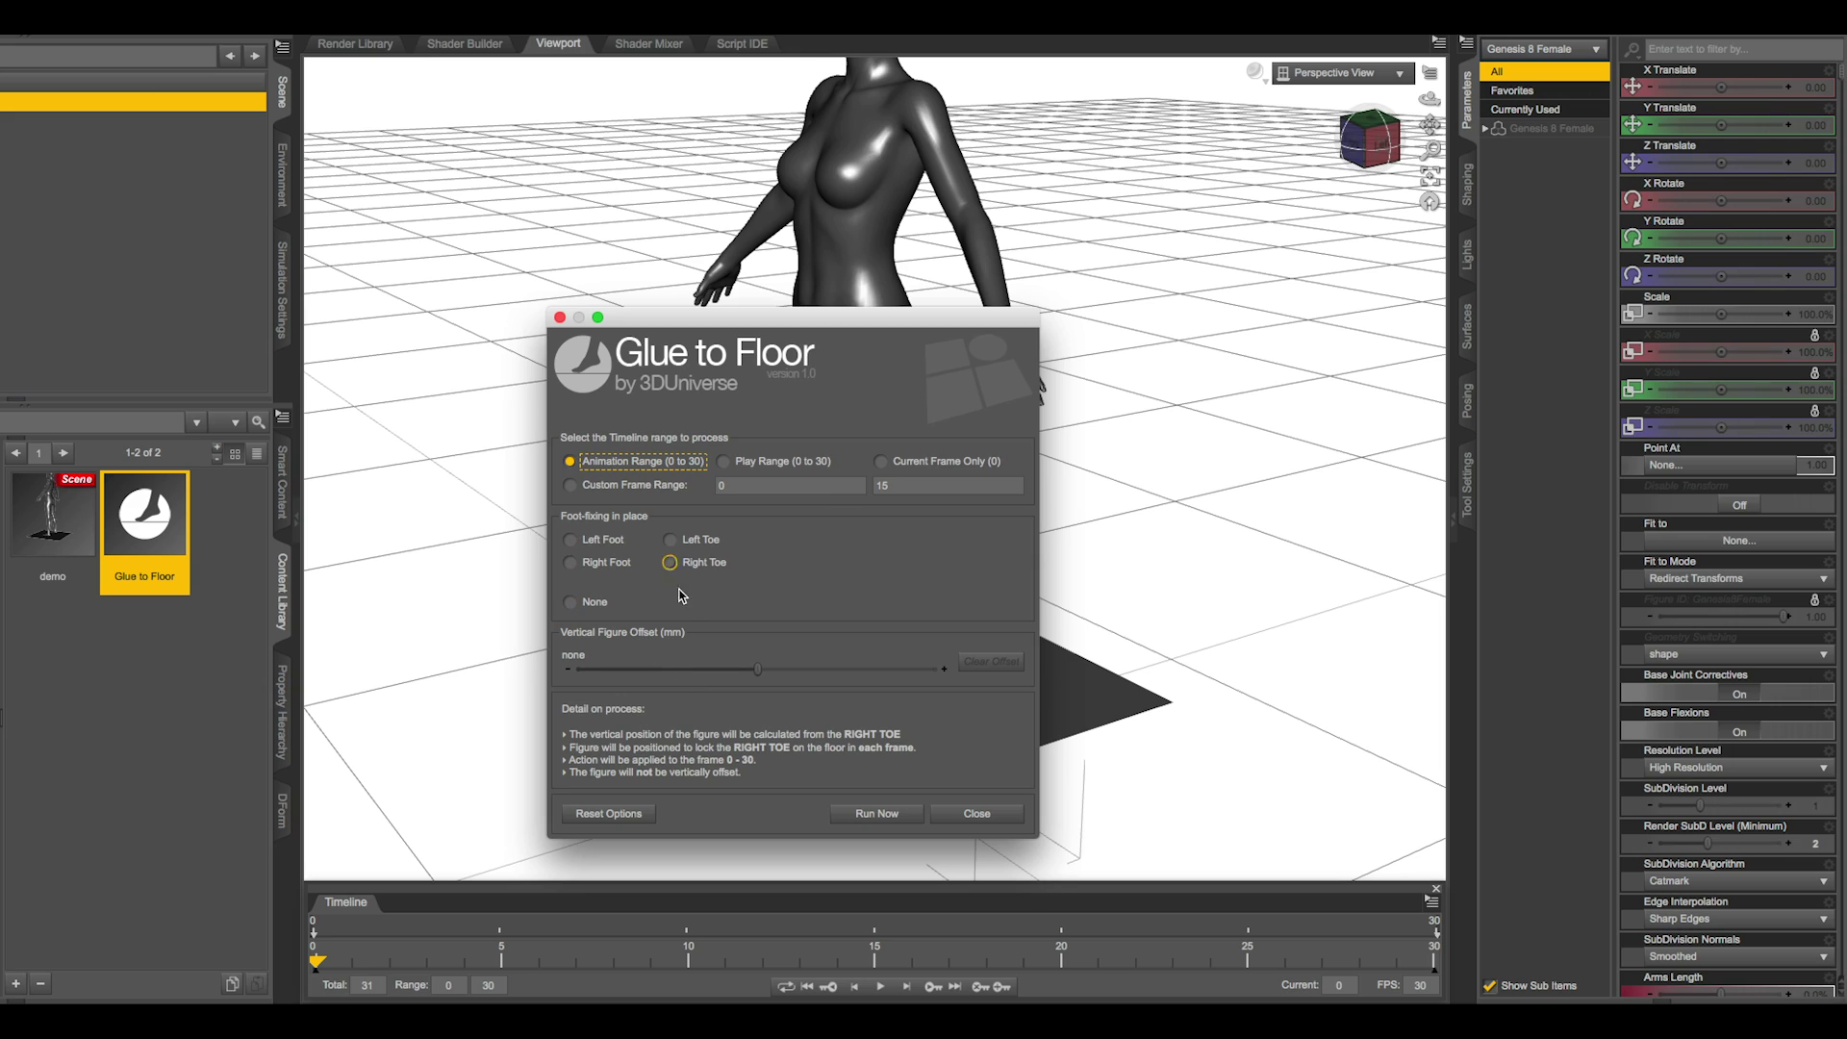
{"action": "left_click_drag", "start_coordinate": [757, 668], "coordinate": [793, 668]}
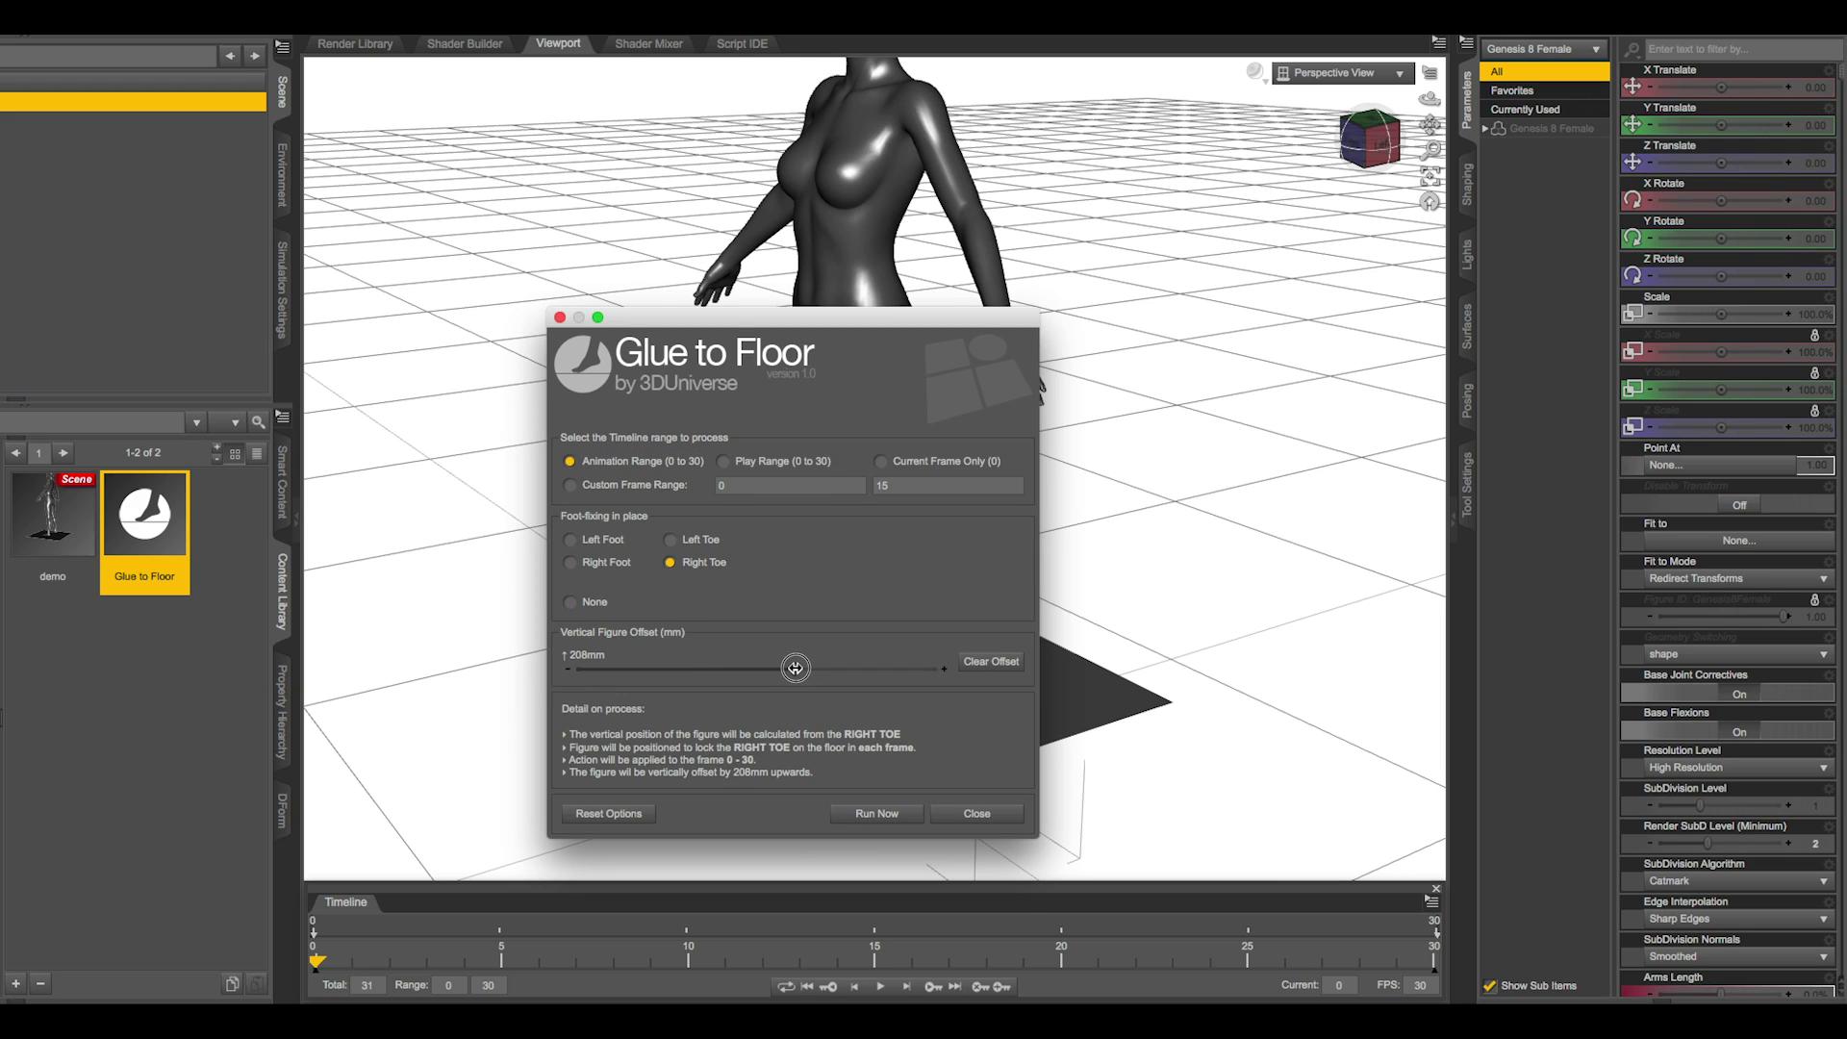
{"action": "left_click", "coordinate": [568, 670]}
{"action": "left_click", "coordinate": [878, 813]}
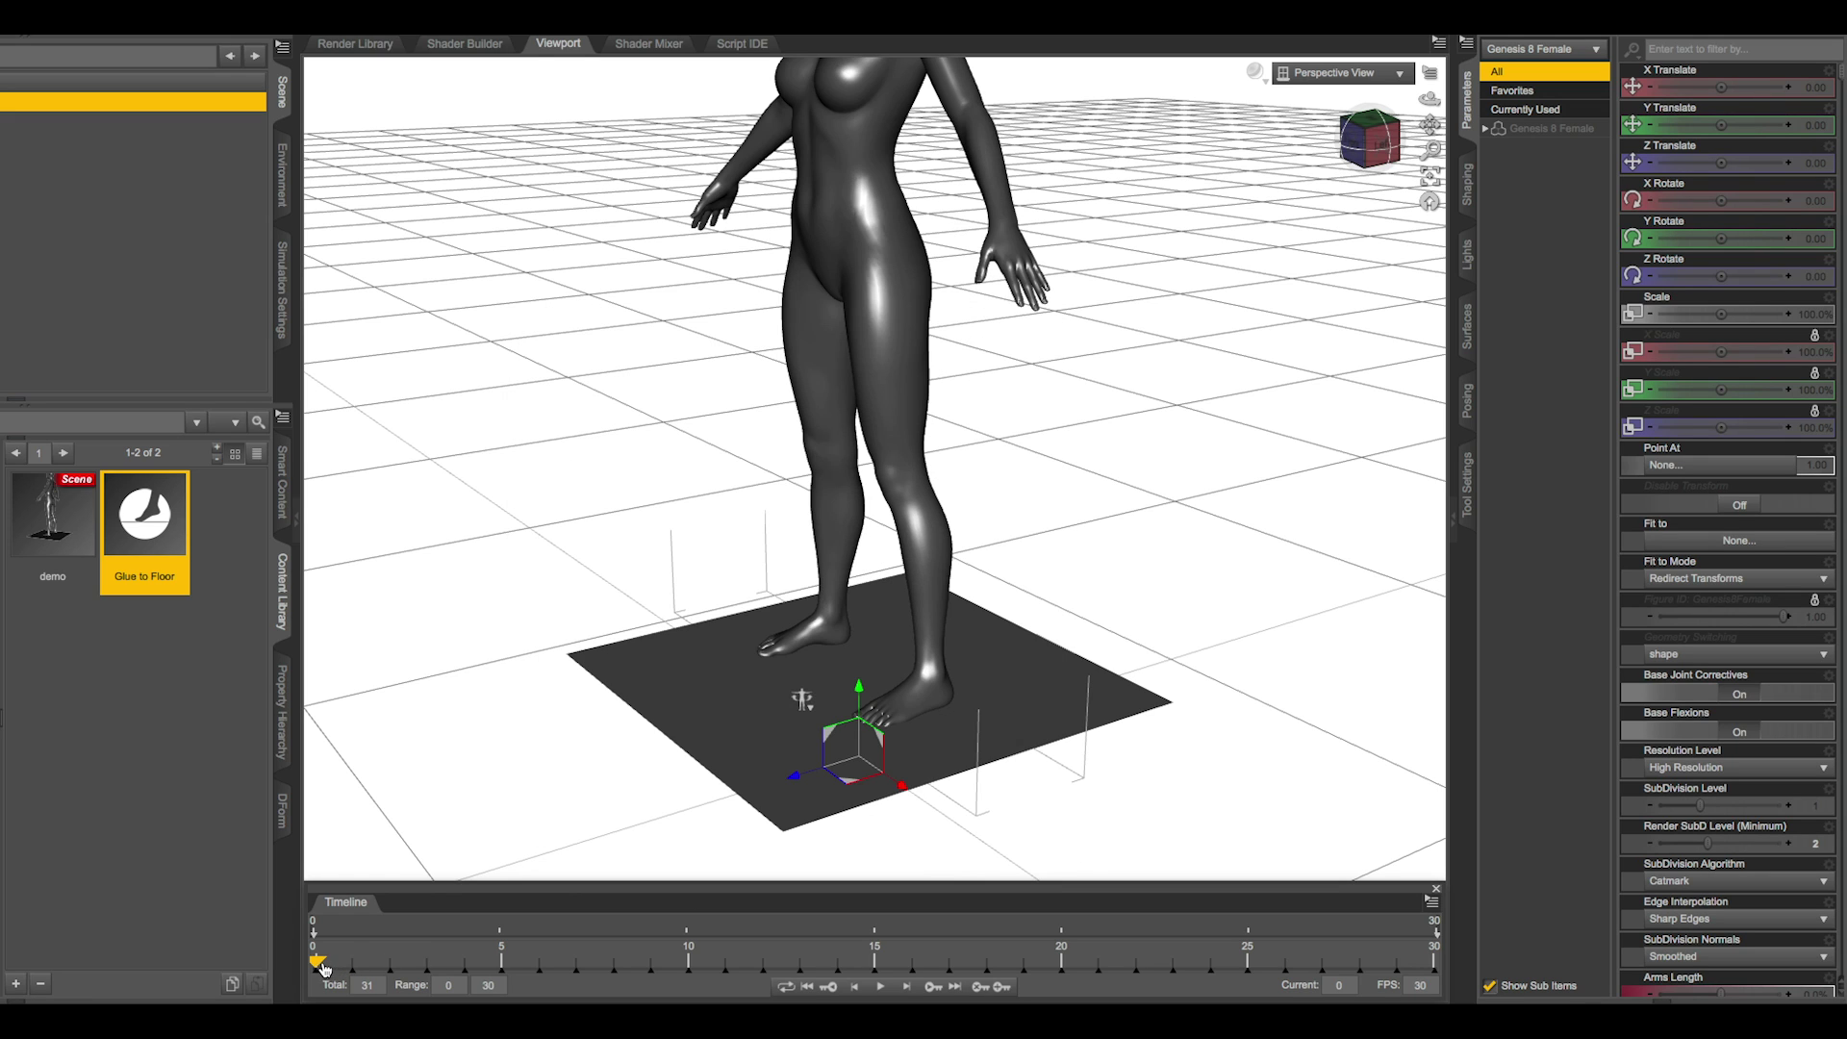
{"action": "left_click_drag", "start_coordinate": [317, 961], "coordinate": [279, 956]}
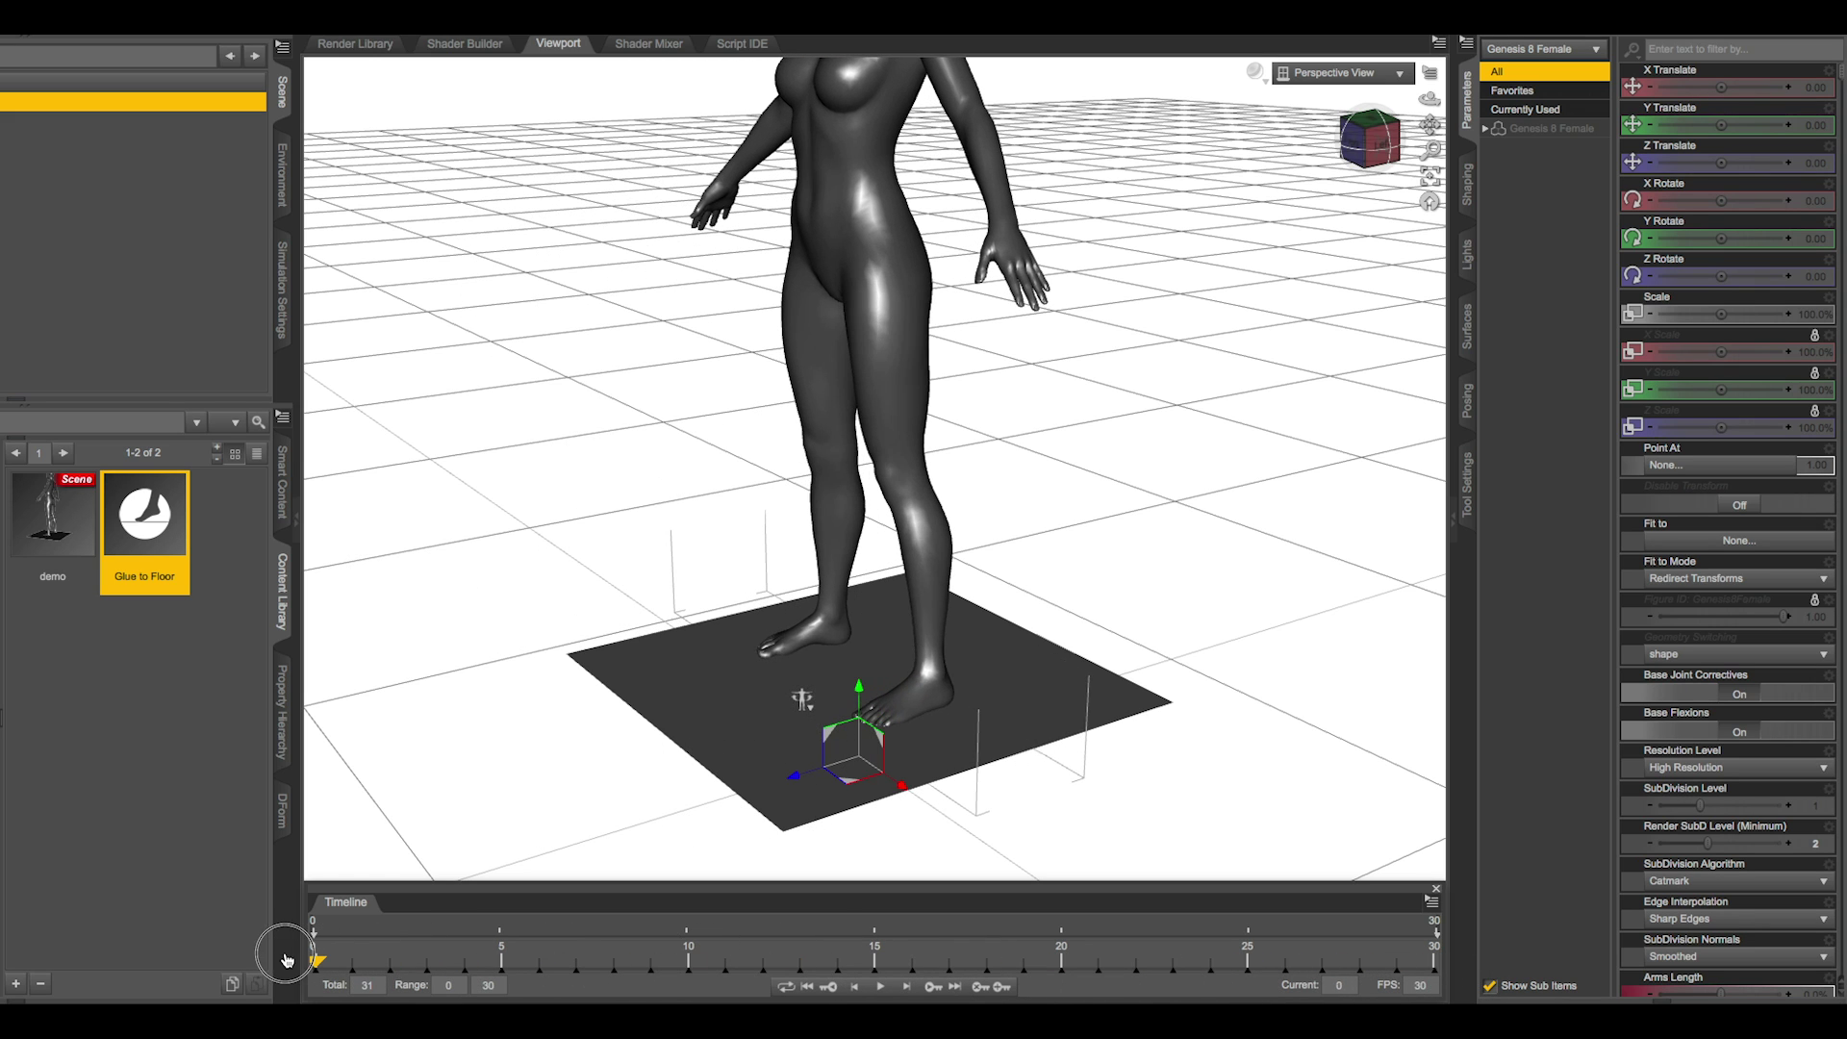
- Reopen Glue to Floor, try a Custom Frame Range, then return to Animation Range (0 to 30)
{"action": "mouse_move", "coordinate": [1375, 144]}
{"action": "left_mouse_down"}
{"action": "mouse_move", "coordinate": [1503, 137]}
{"action": "mouse_move", "coordinate": [1371, 145]}
{"action": "left_mouse_up"}
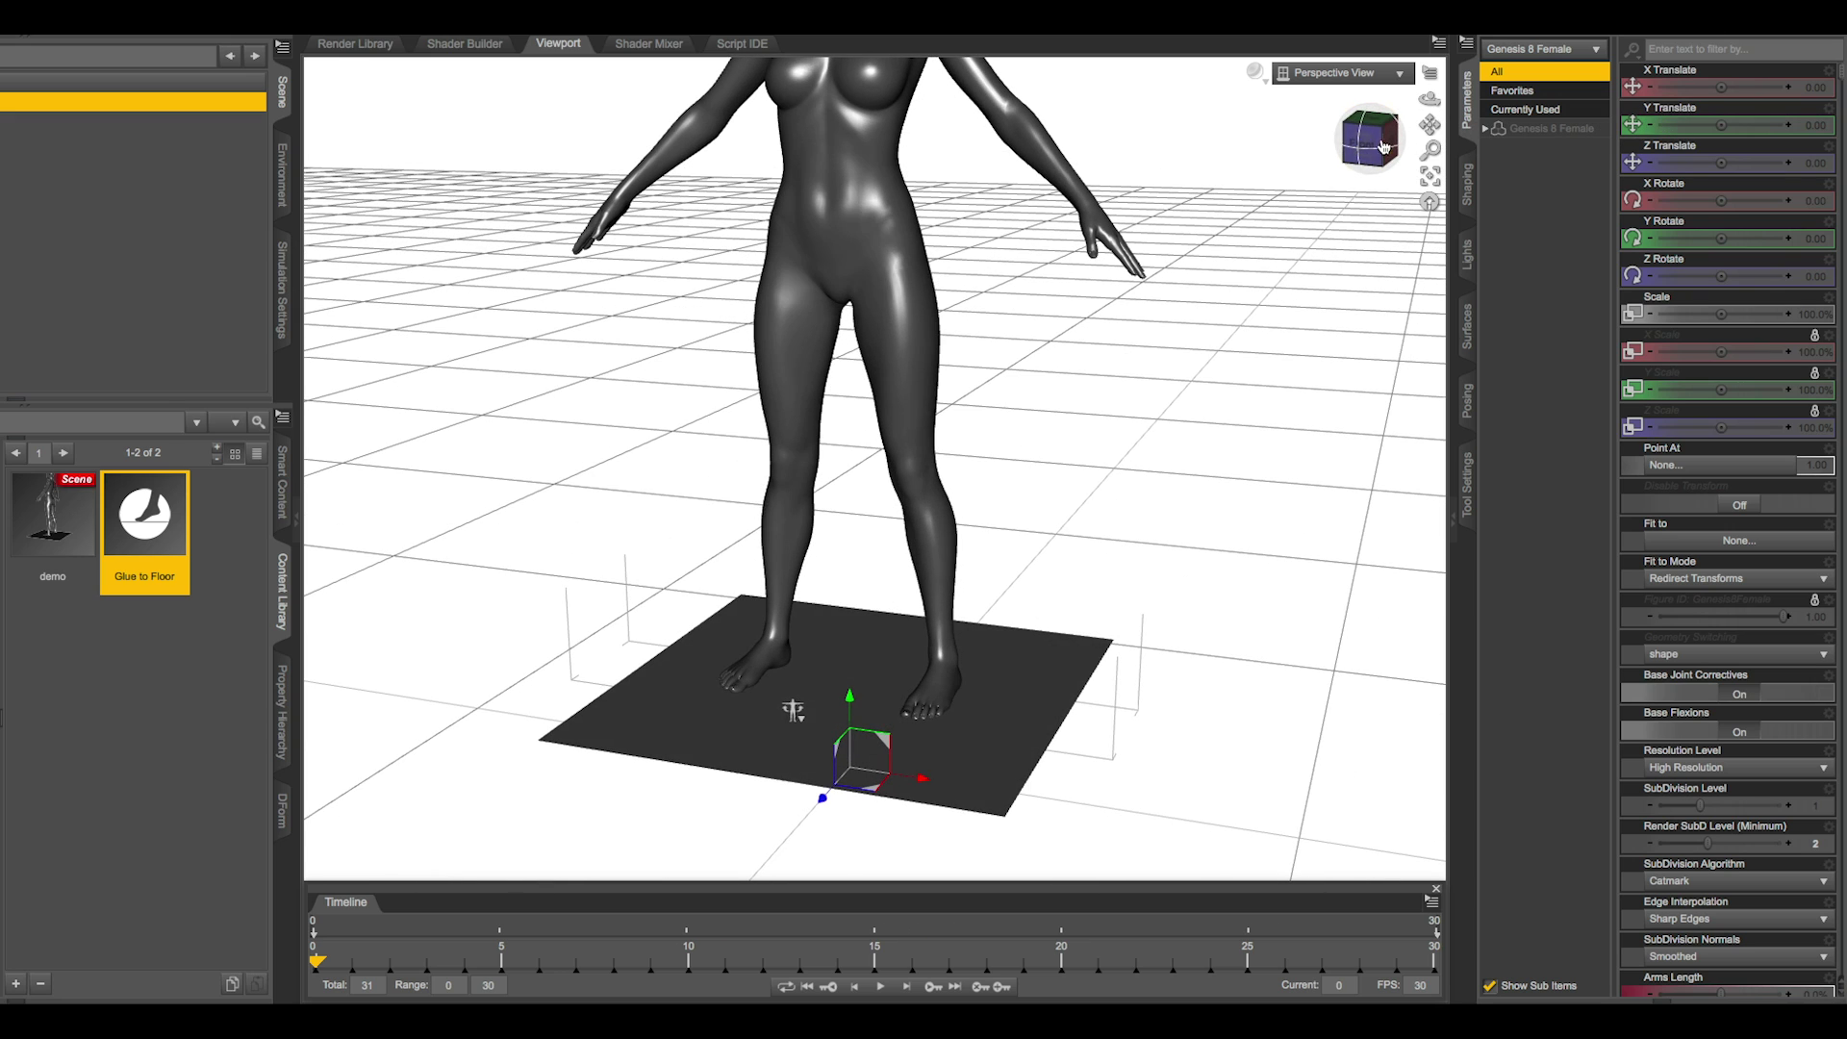
{"action": "double_click", "coordinate": [149, 520]}
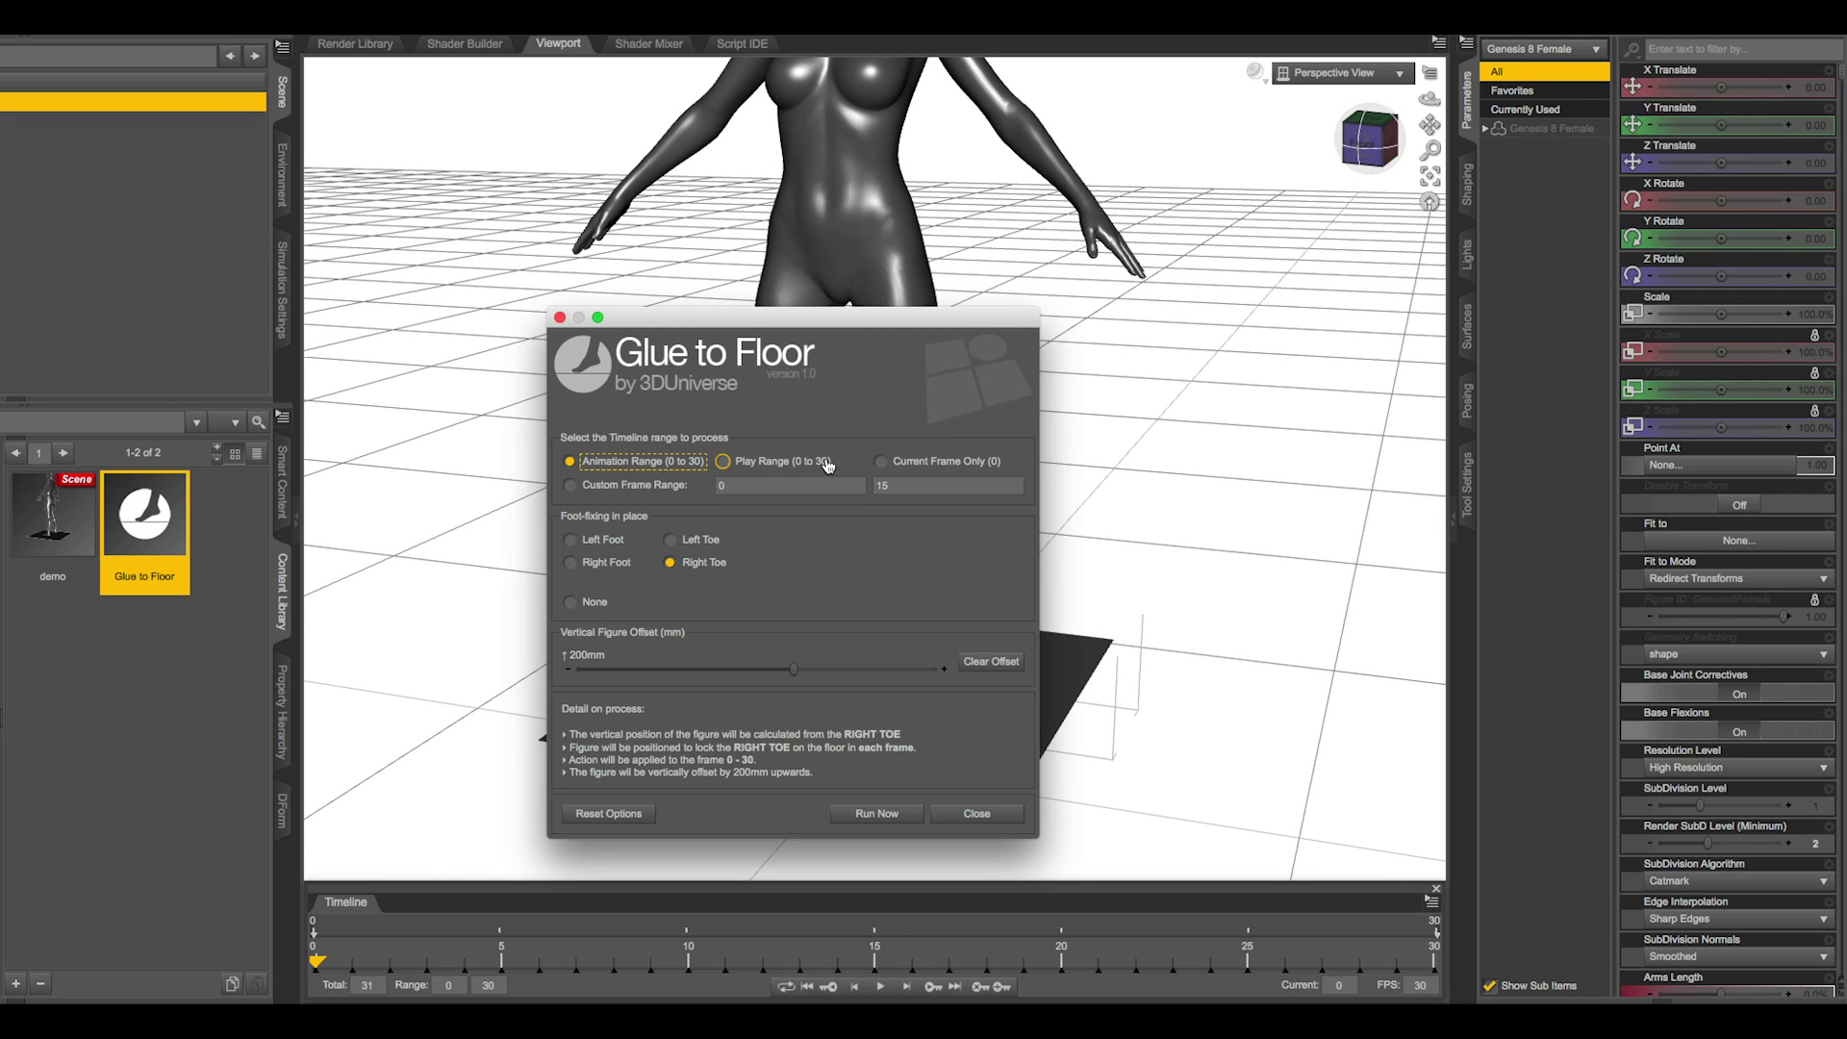
{"action": "left_click", "coordinate": [569, 484]}
{"action": "left_click", "coordinate": [907, 490]}
{"action": "left_click", "coordinate": [568, 462]}
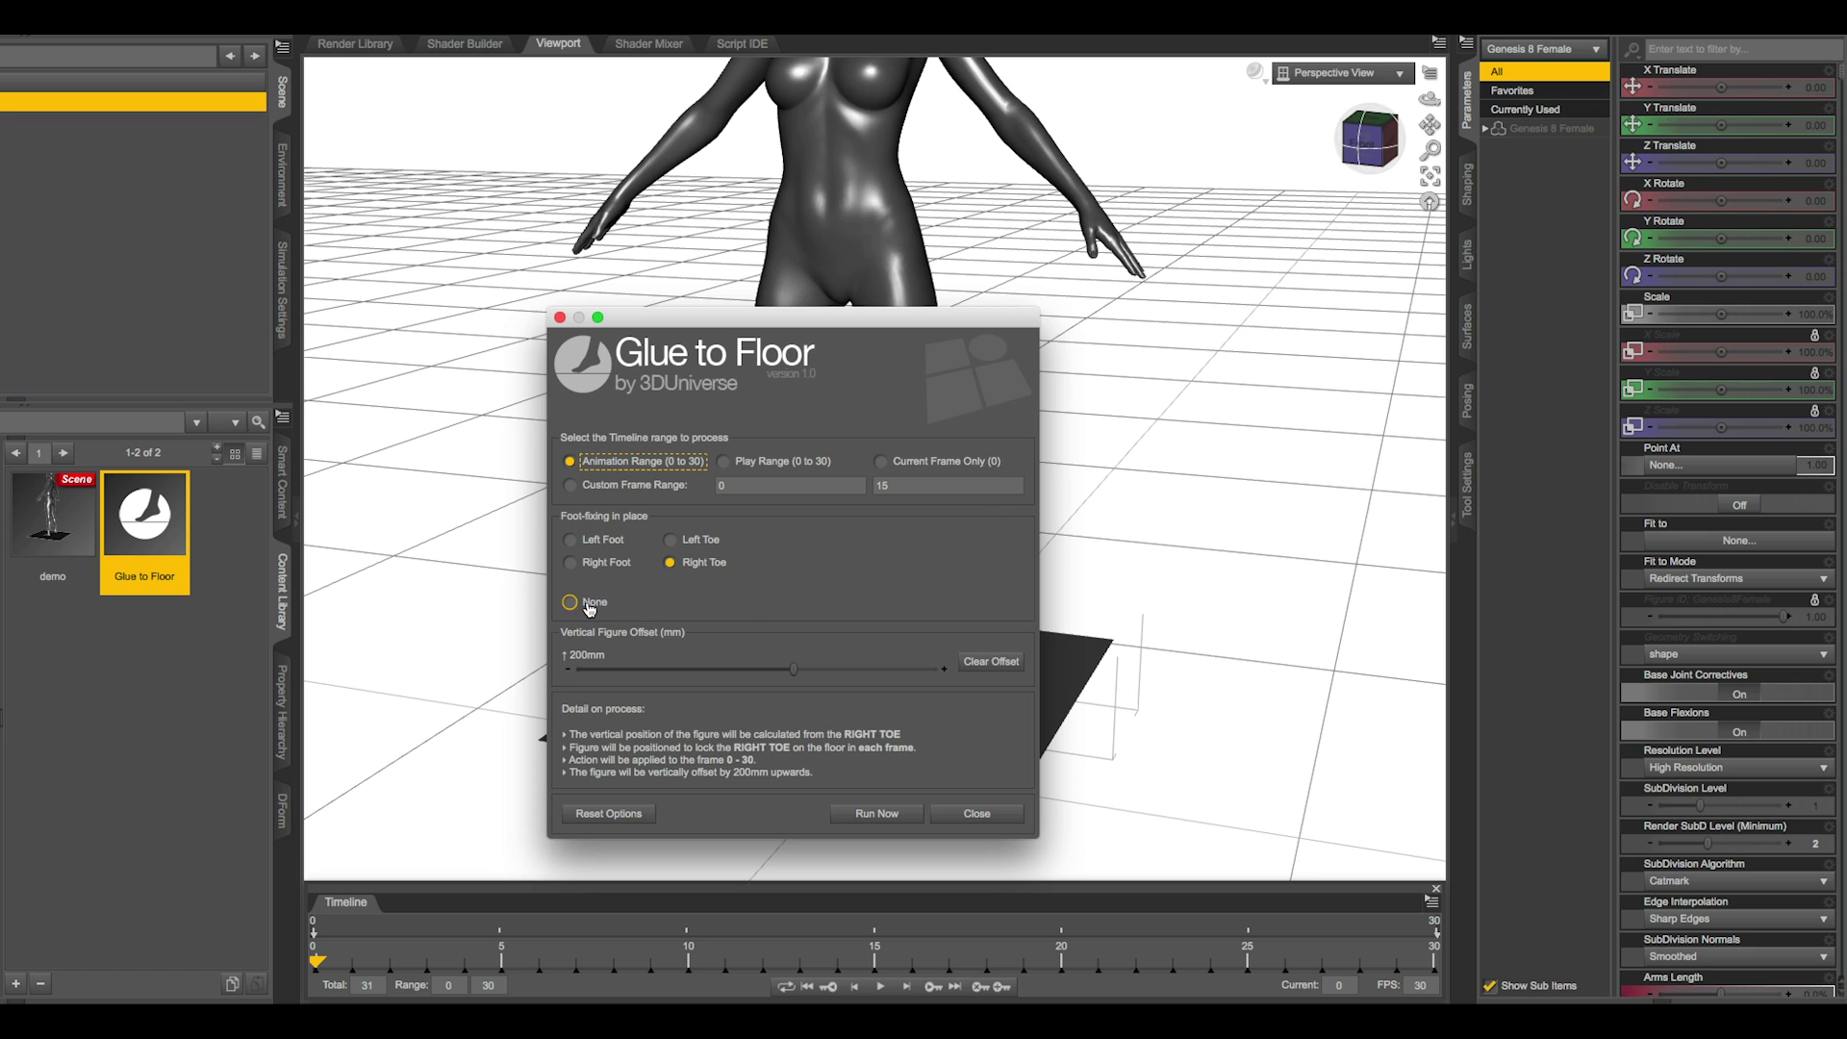